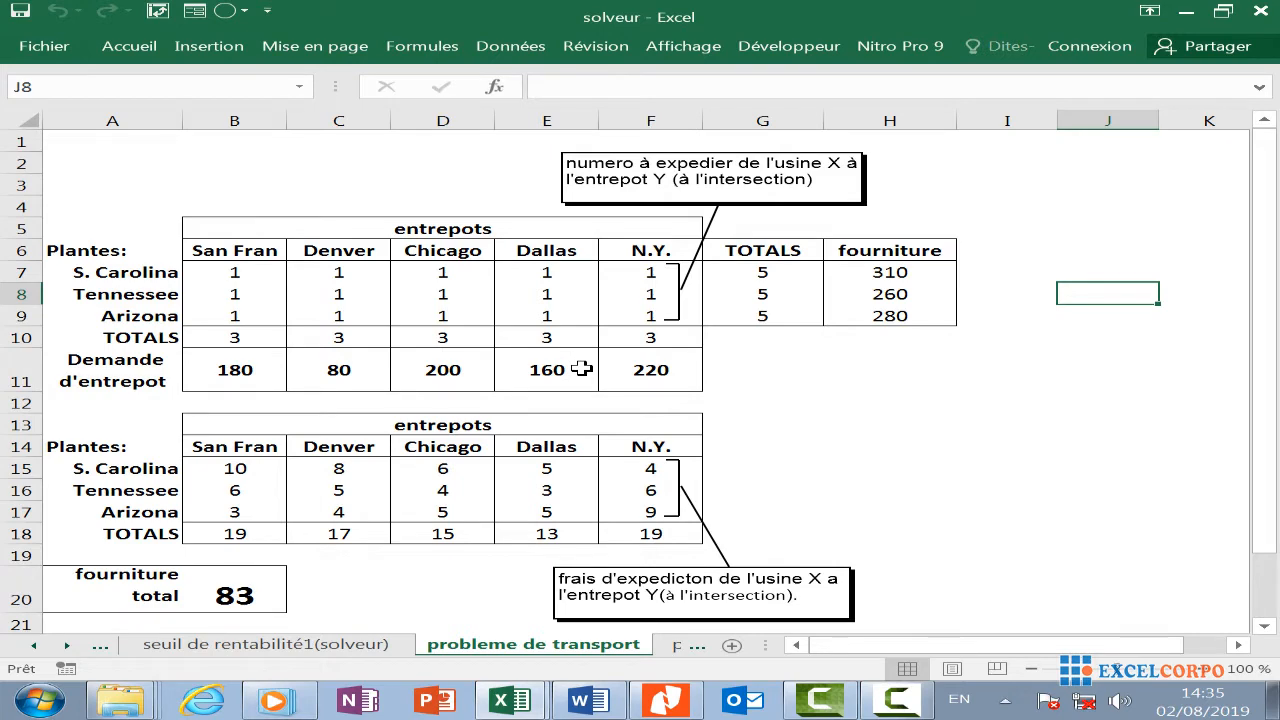
# Examine the shipment table, the shipping cost table and the total formula in B20 on the probleme de transport sheet
pyautogui.scroll(-2, 556, 366)
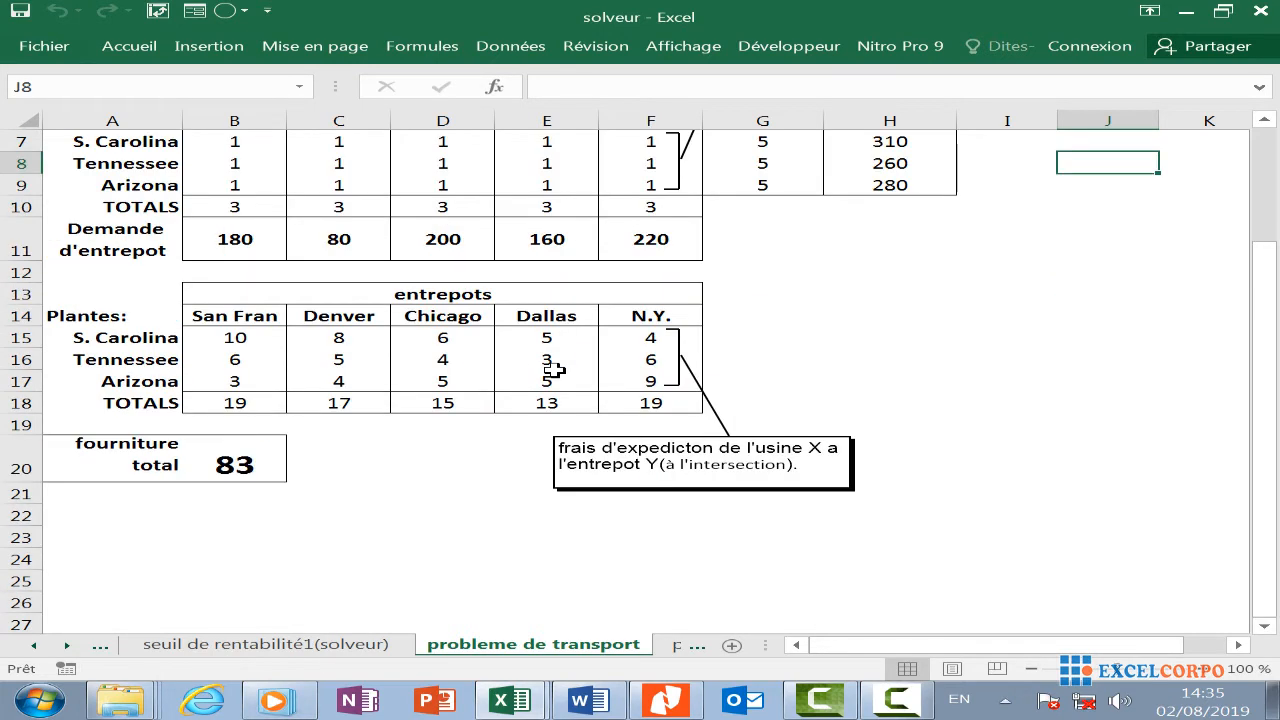
pyautogui.scroll(2, 557, 369)
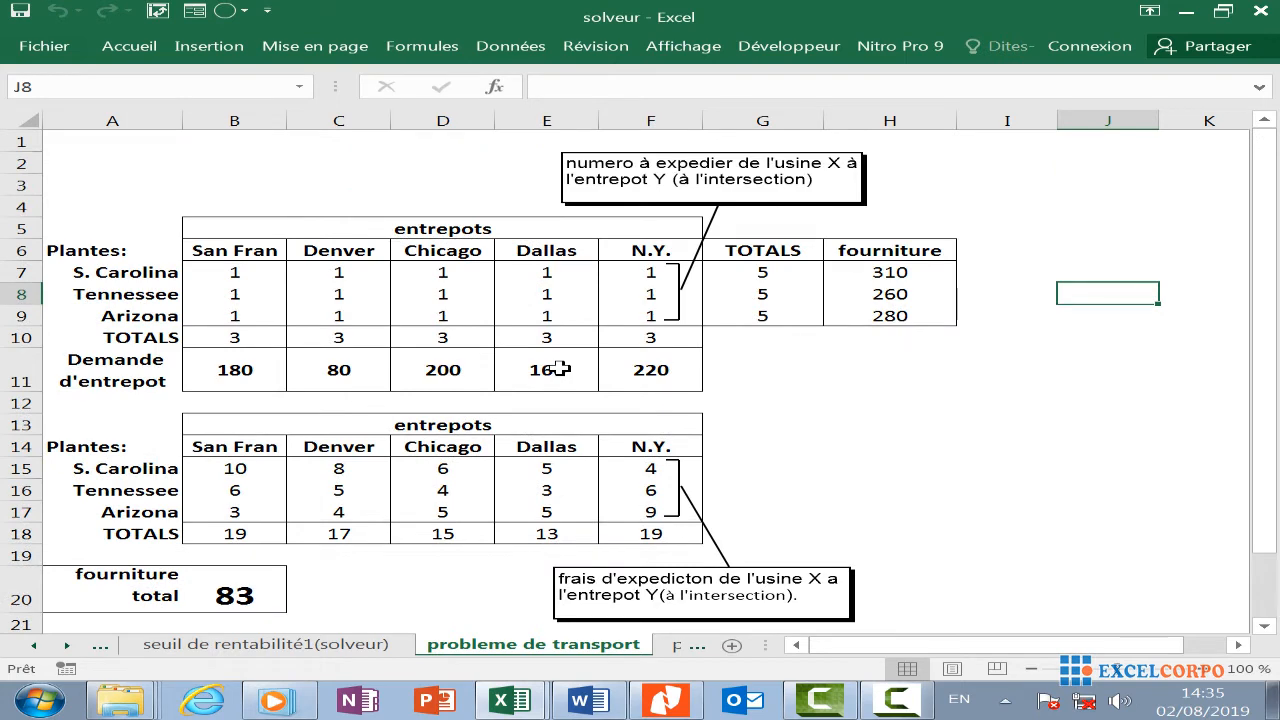
pyautogui.scroll(-1, 557, 369)
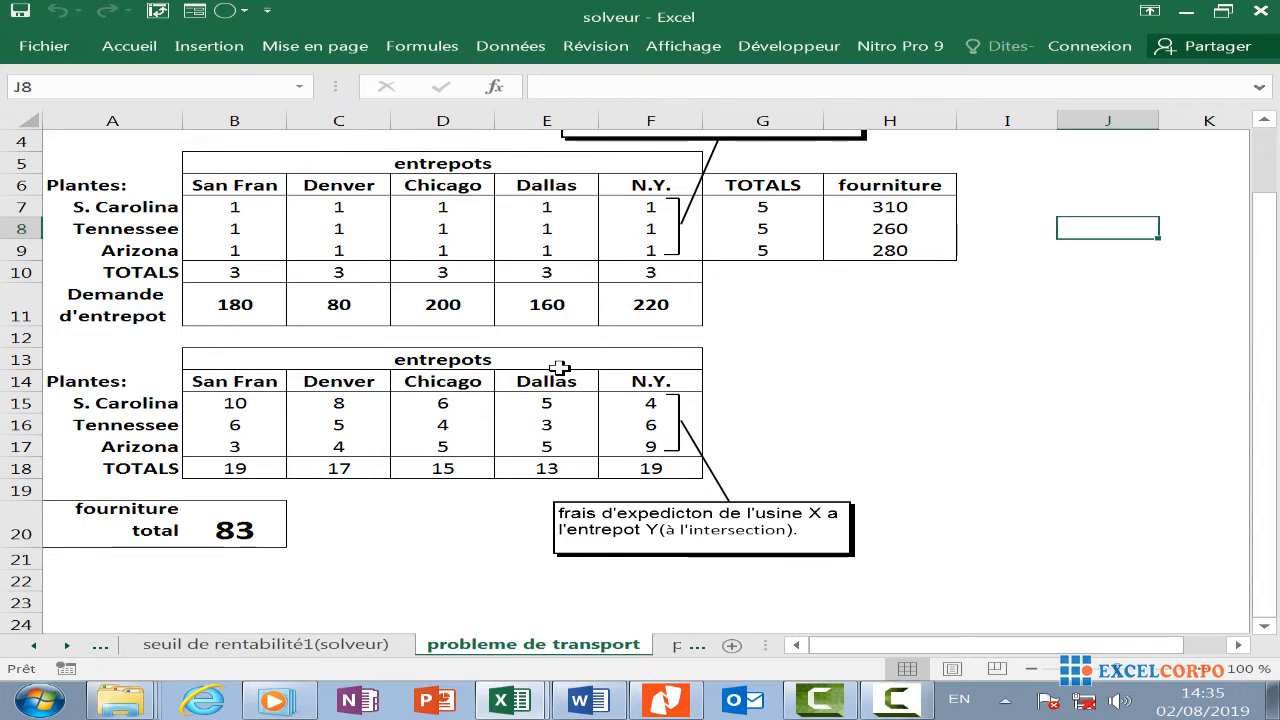
pyautogui.scroll(1, 415, 320)
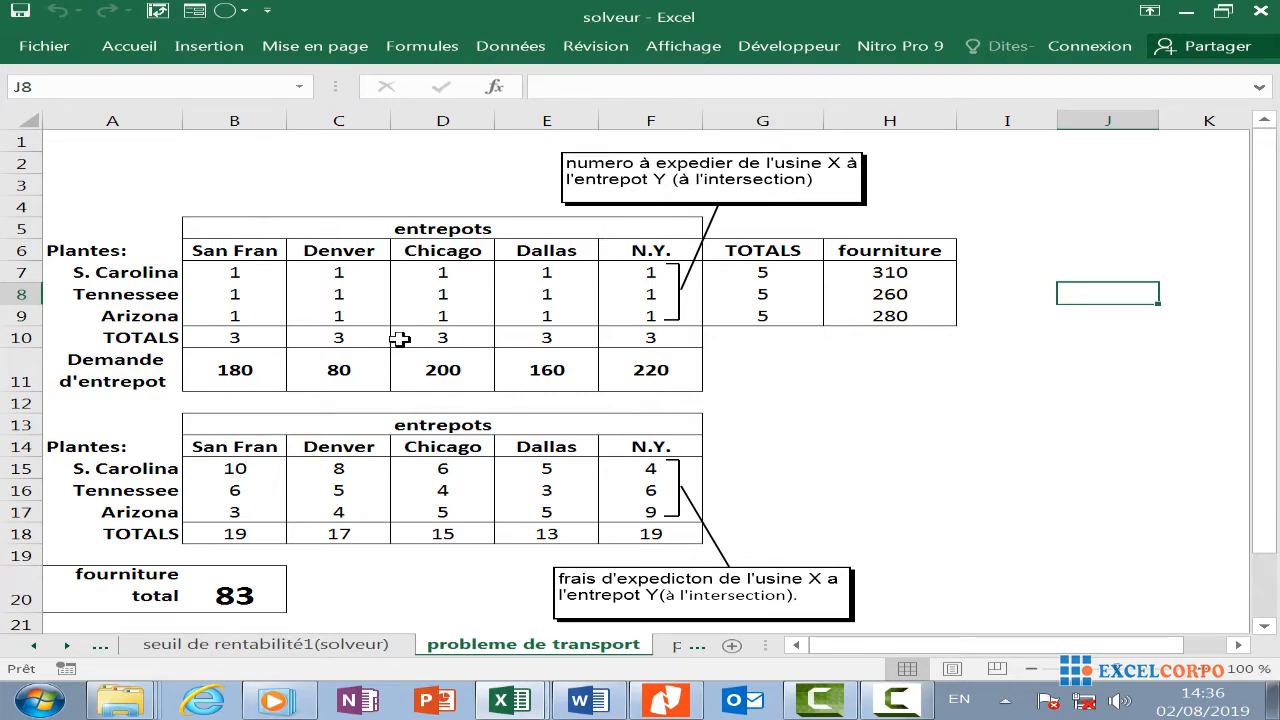
pyautogui.scroll(-1, 399, 339)
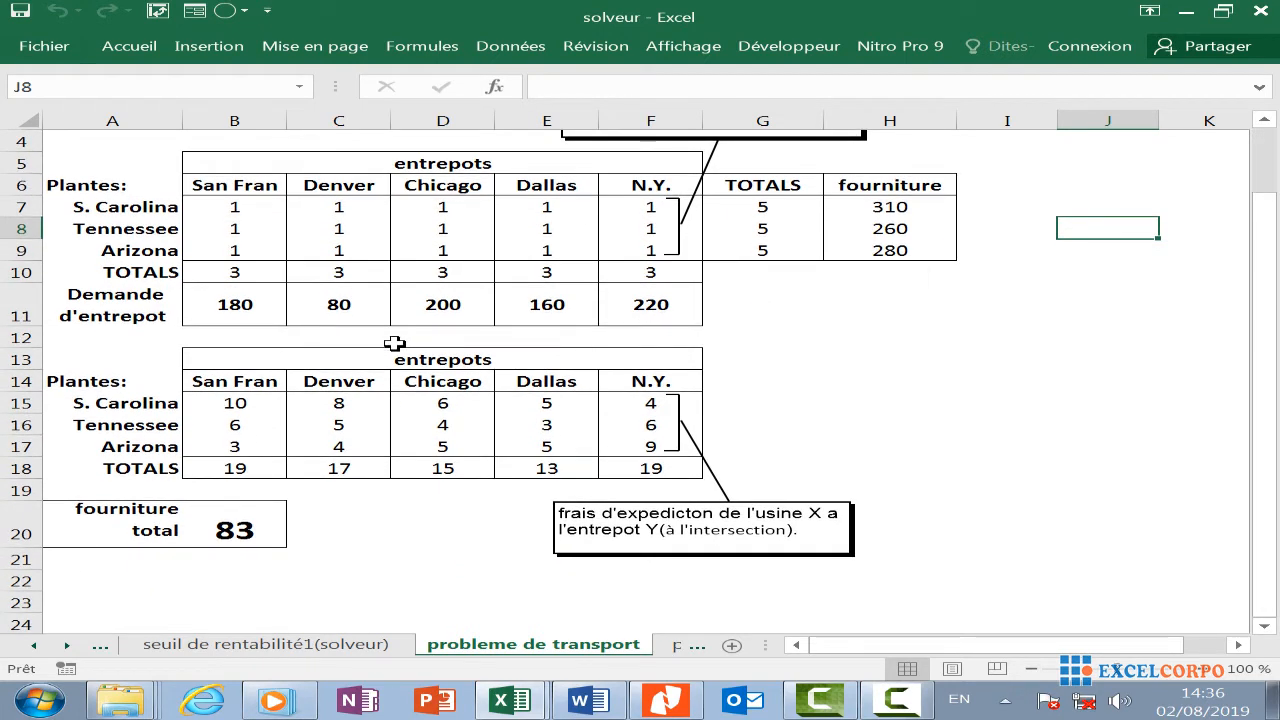
pyautogui.scroll(1, 160, 216)
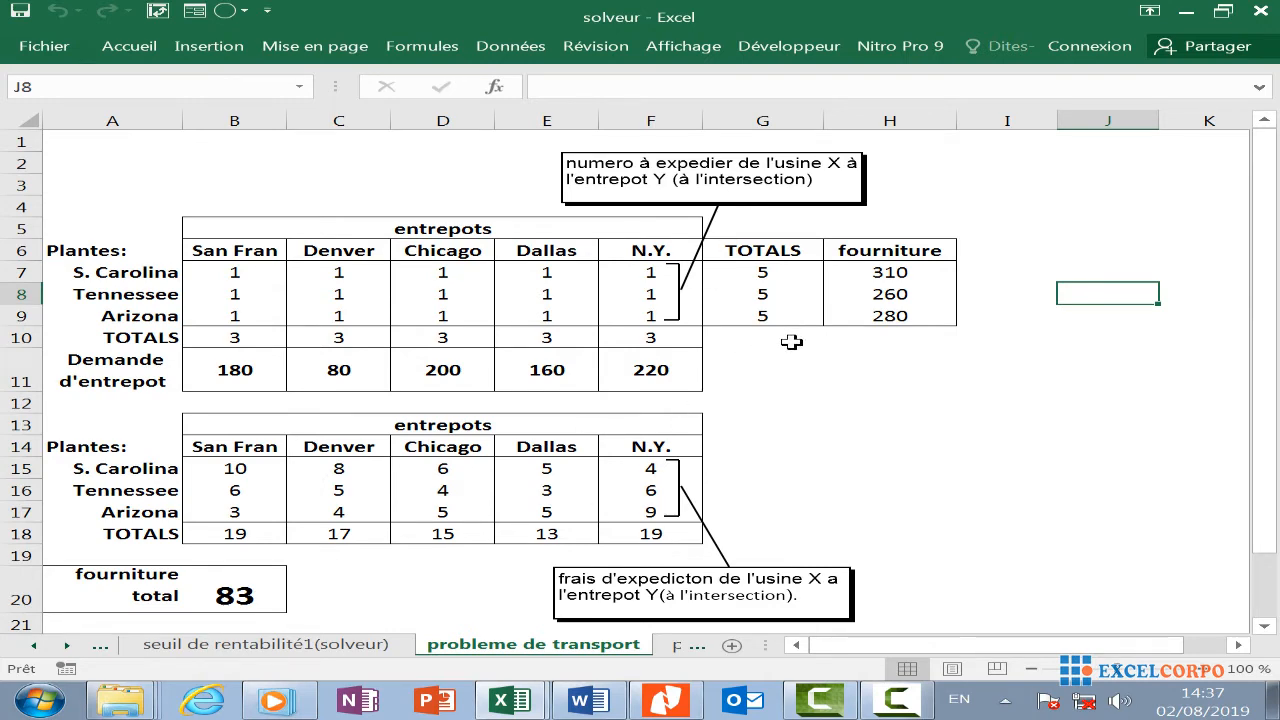
pyautogui.scroll(-1, 791, 342)
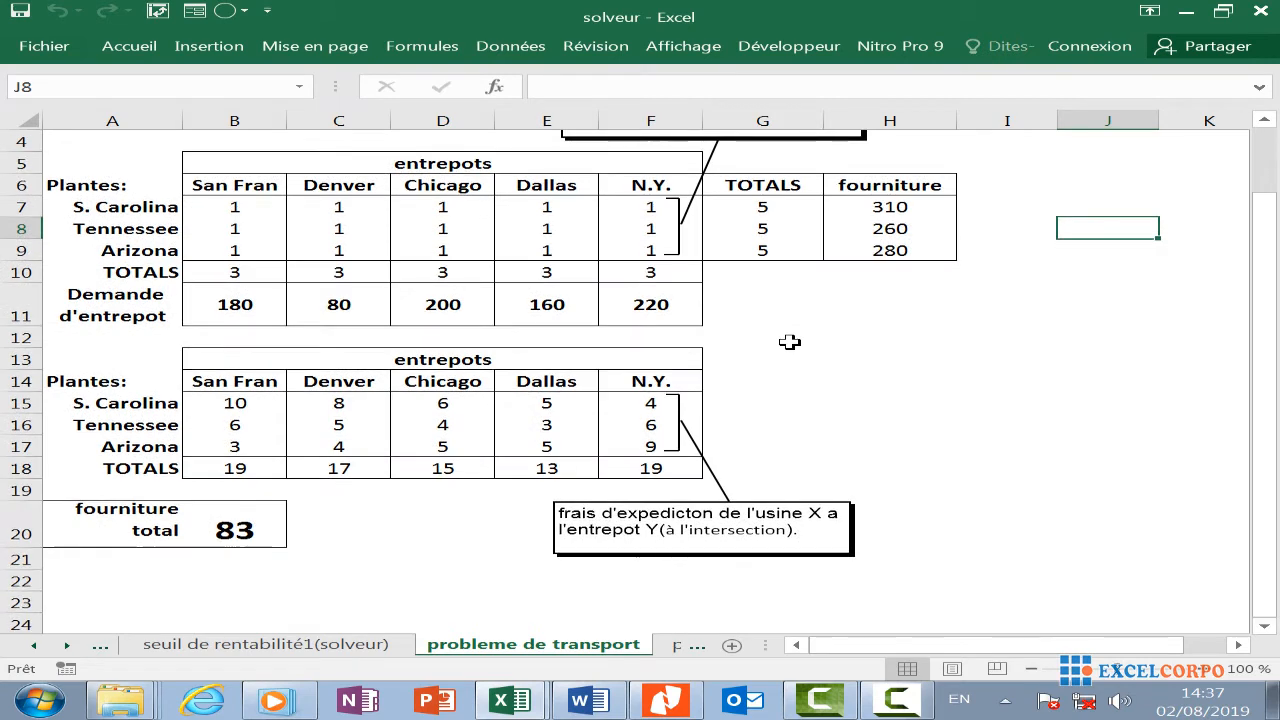
pyautogui.scroll(1, 791, 342)
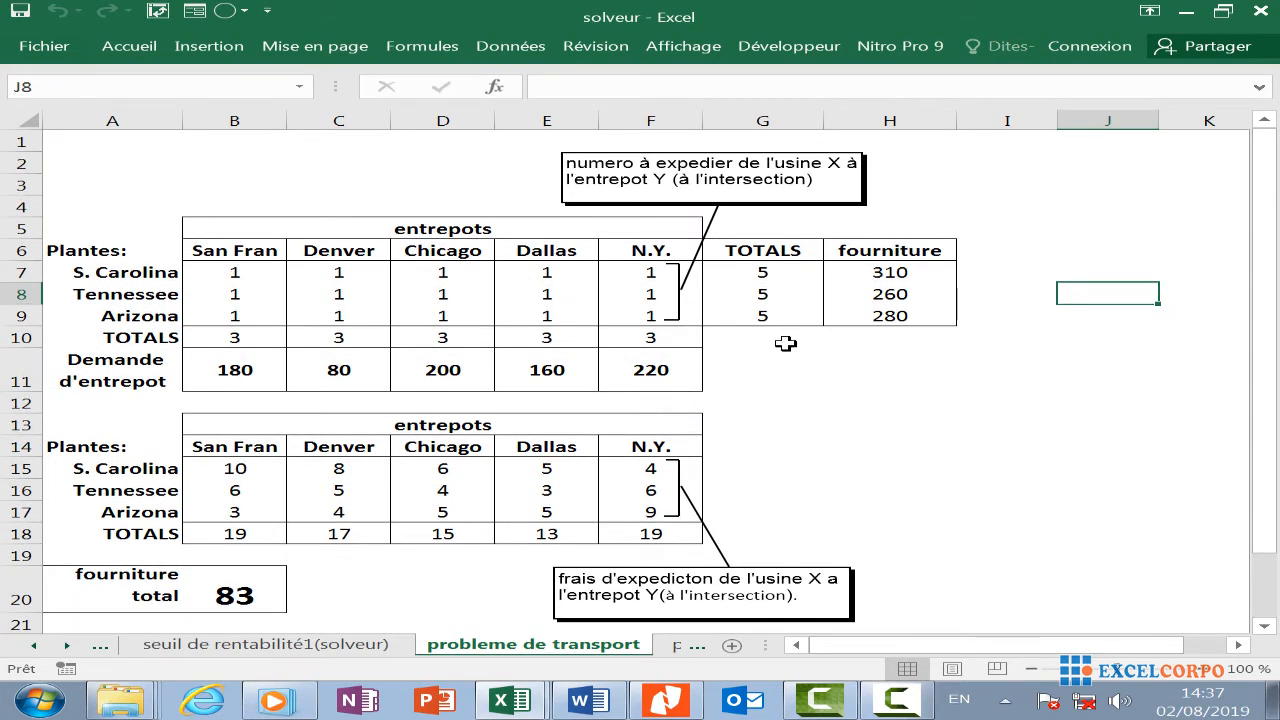
pyautogui.click(253, 595)
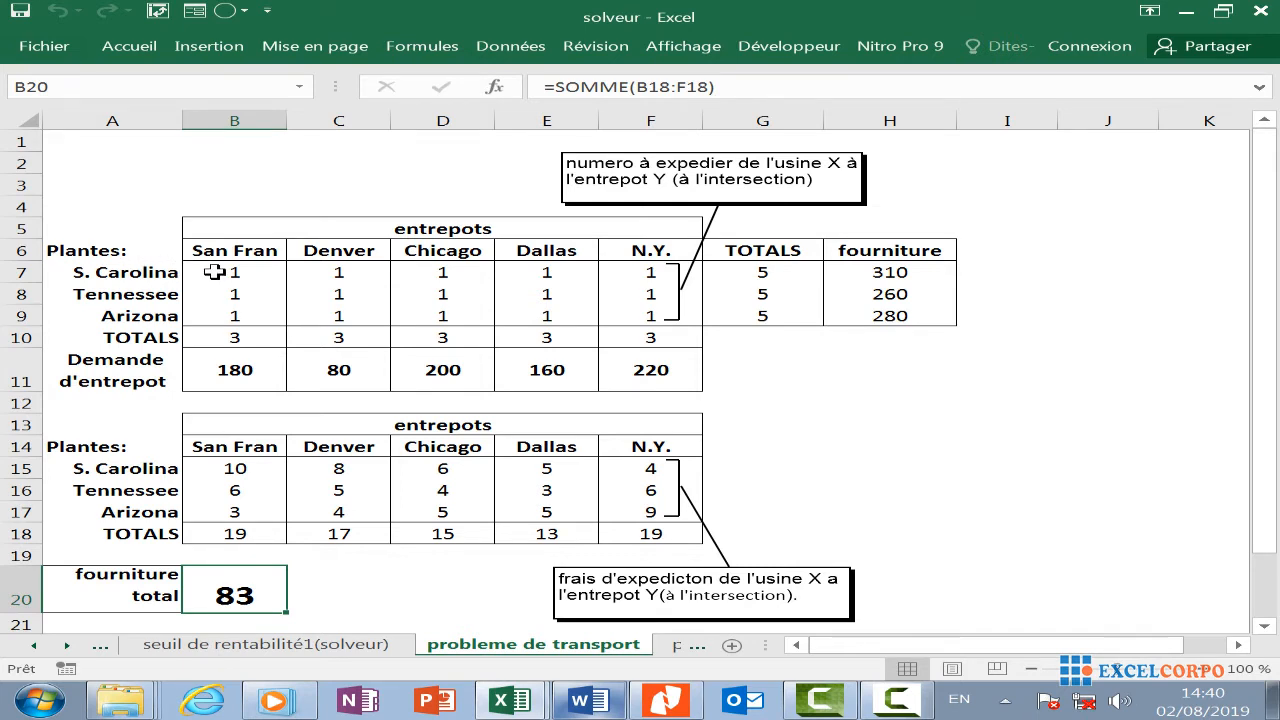
# Review the warehouse columns and the plant shipment quantities in B6:F10 of the upper table
pyautogui.click(240, 252)
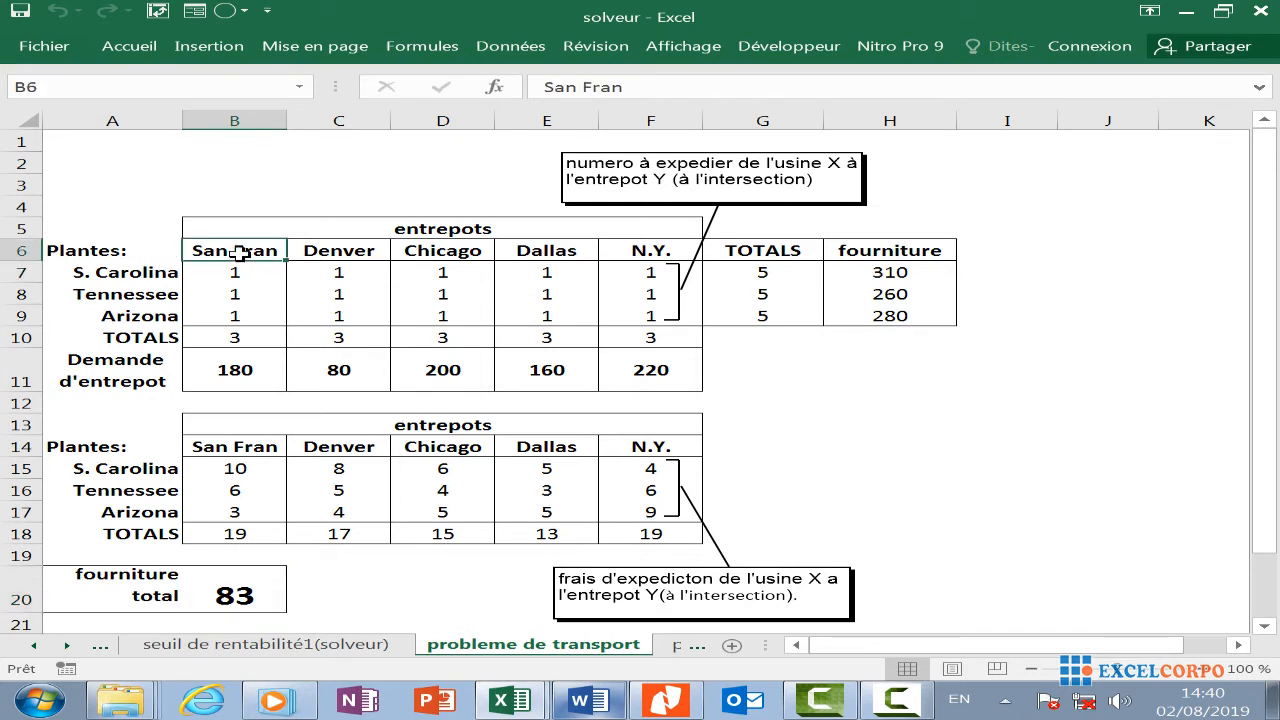
pyautogui.moveTo(240, 252); pyautogui.dragTo(651, 327)
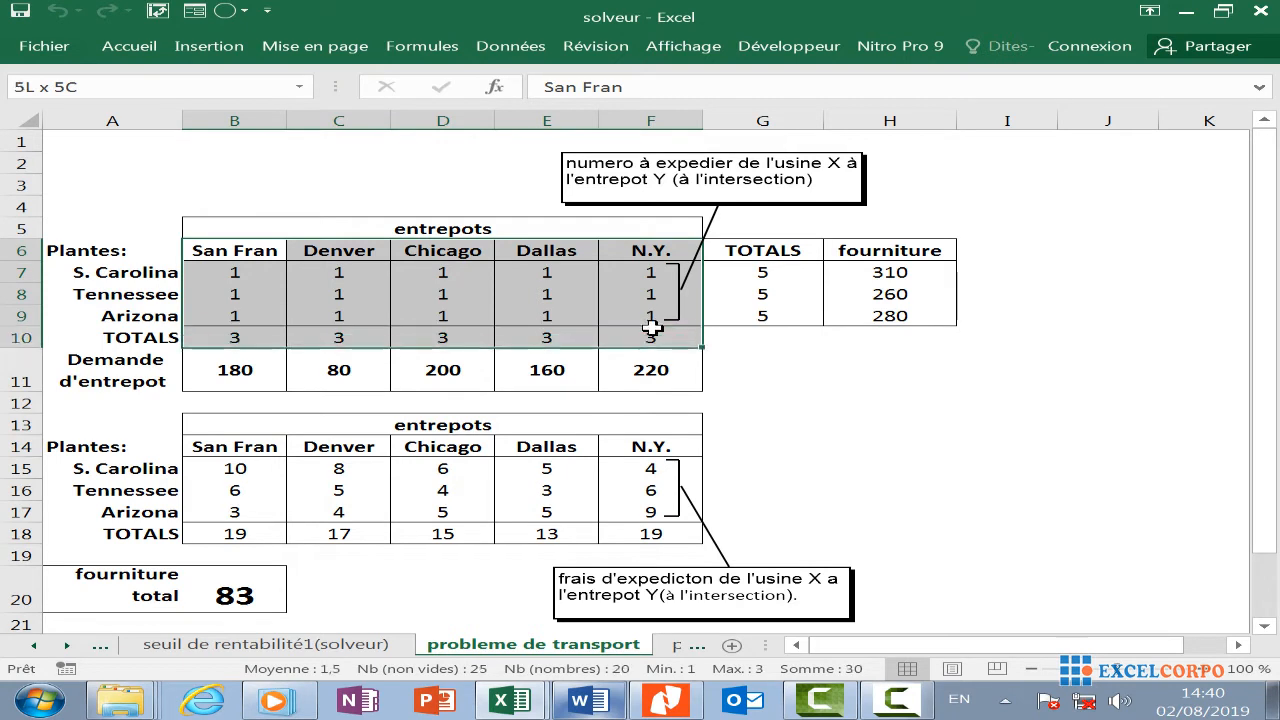
pyautogui.click(506, 366)
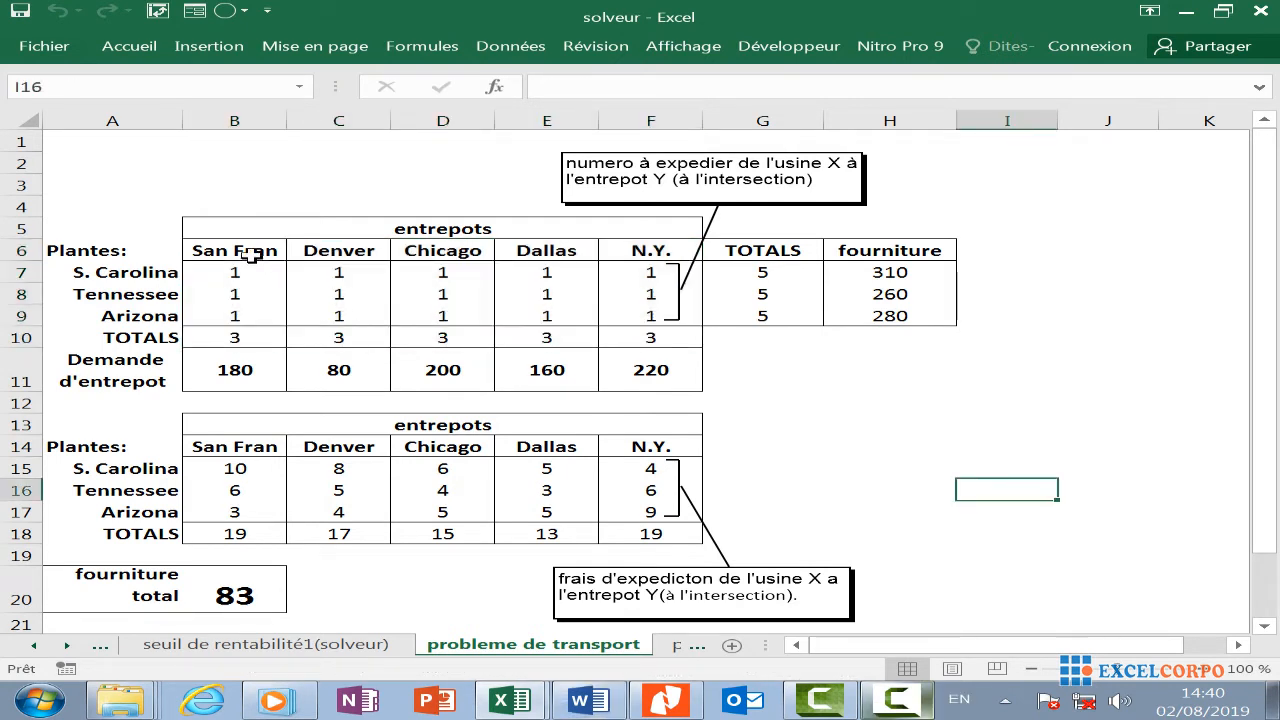
pyautogui.moveTo(257, 251); pyautogui.dragTo(668, 343)
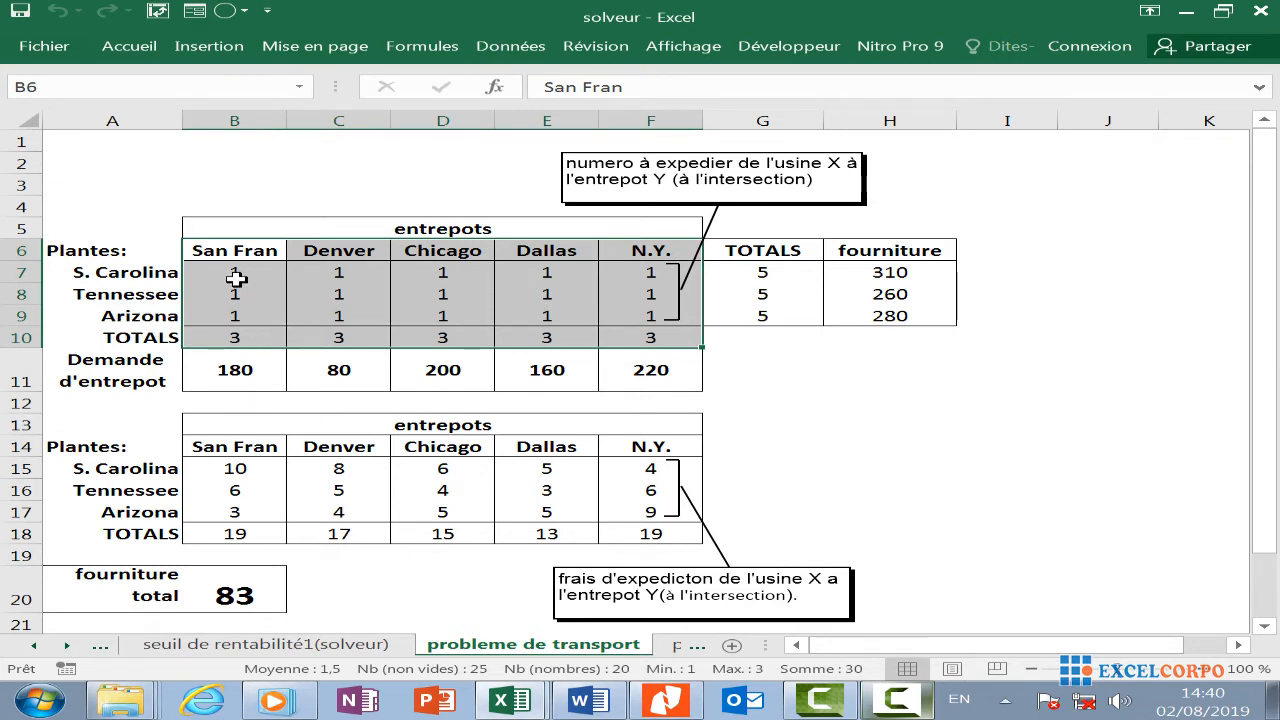
pyautogui.moveTo(235, 279); pyautogui.dragTo(232, 315)
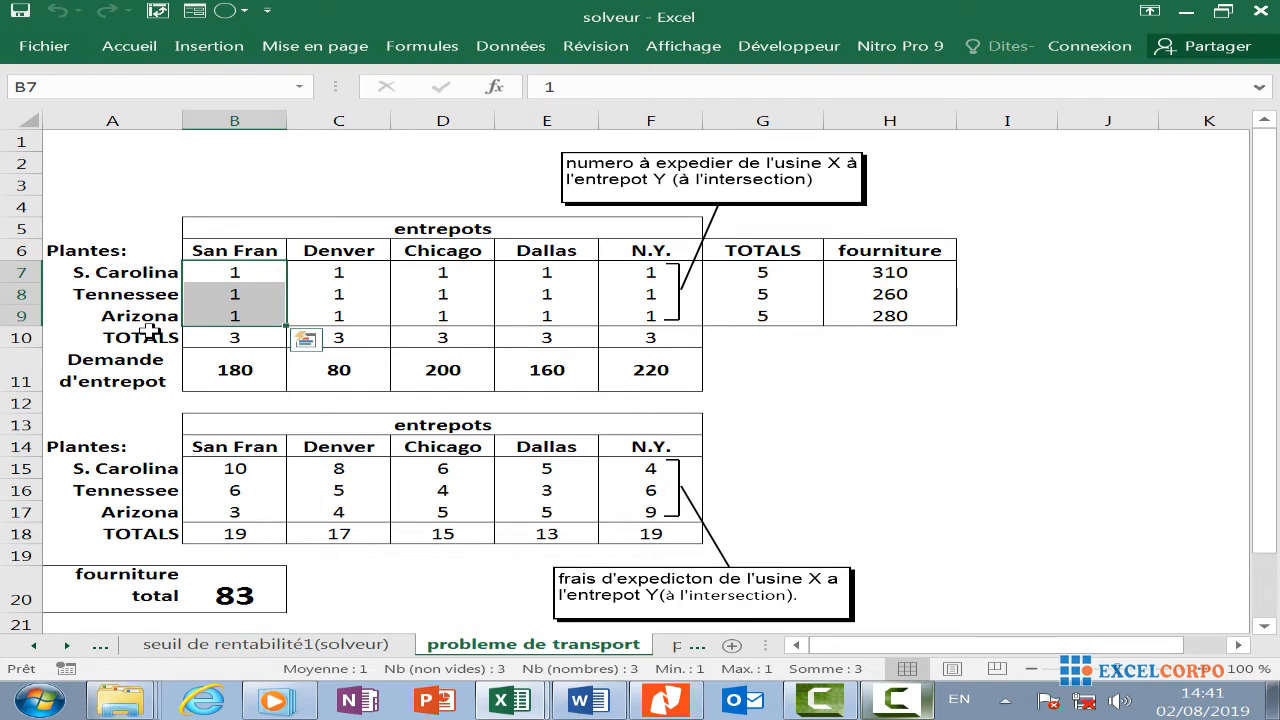
pyautogui.click(228, 251)
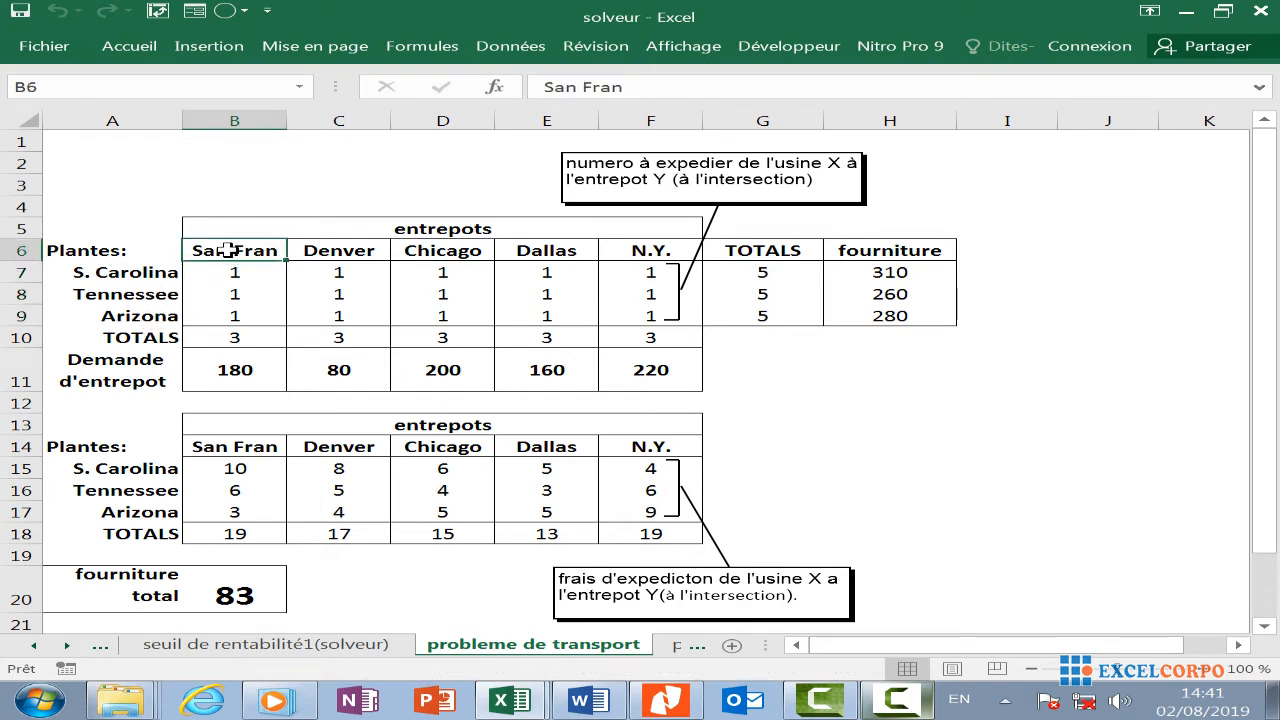
pyautogui.moveTo(228, 251); pyautogui.dragTo(620, 250)
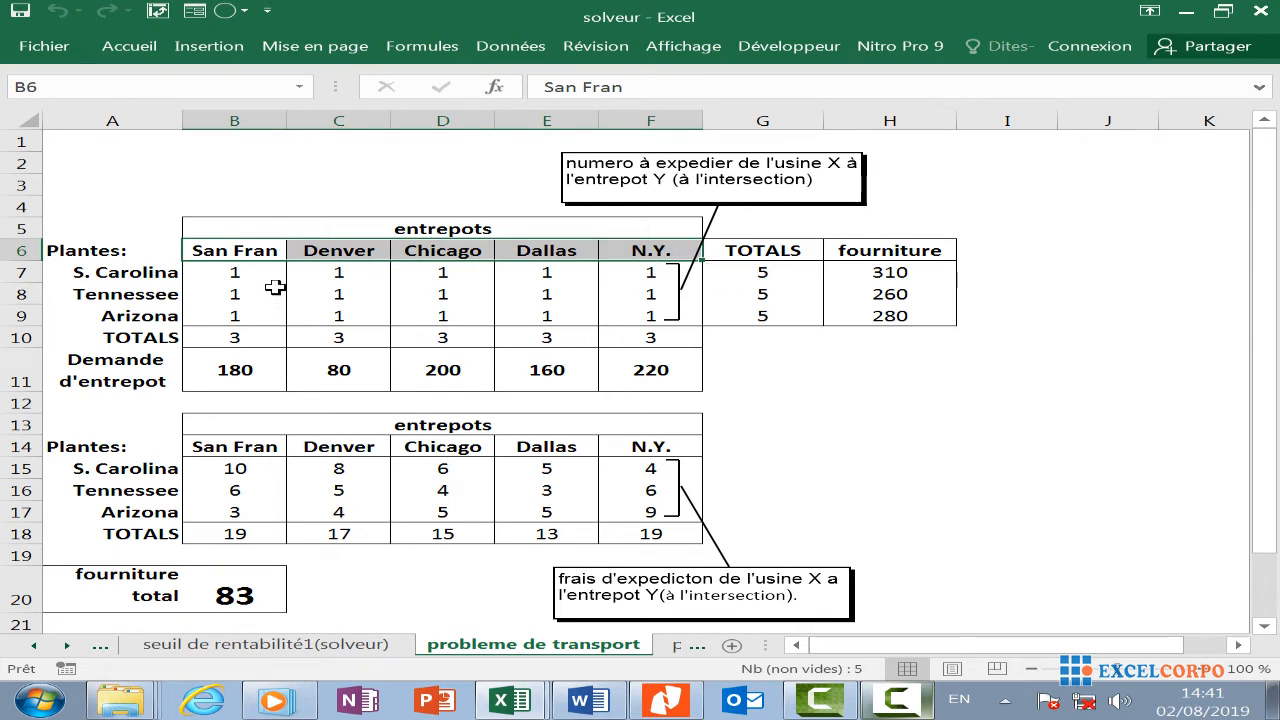
pyautogui.click(503, 315)
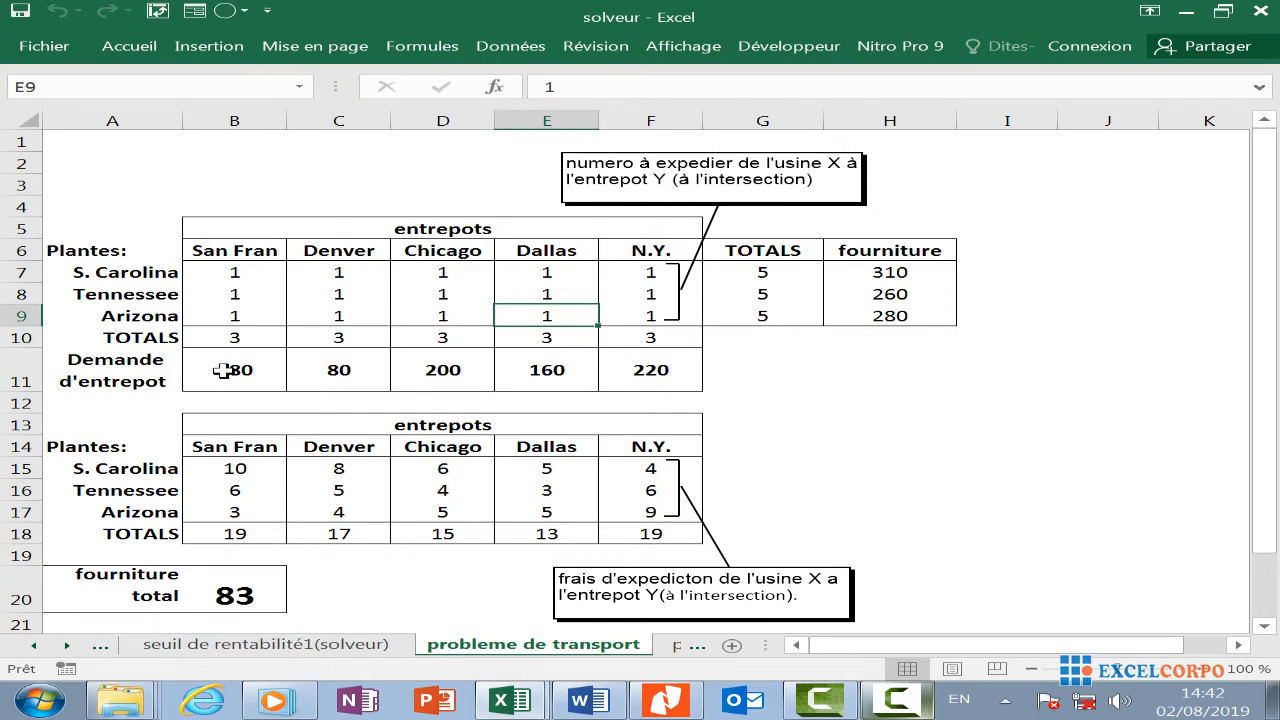
# Check the total formulas in row 10 against the warehouse demand values in B11:F11
pyautogui.click(222, 373)
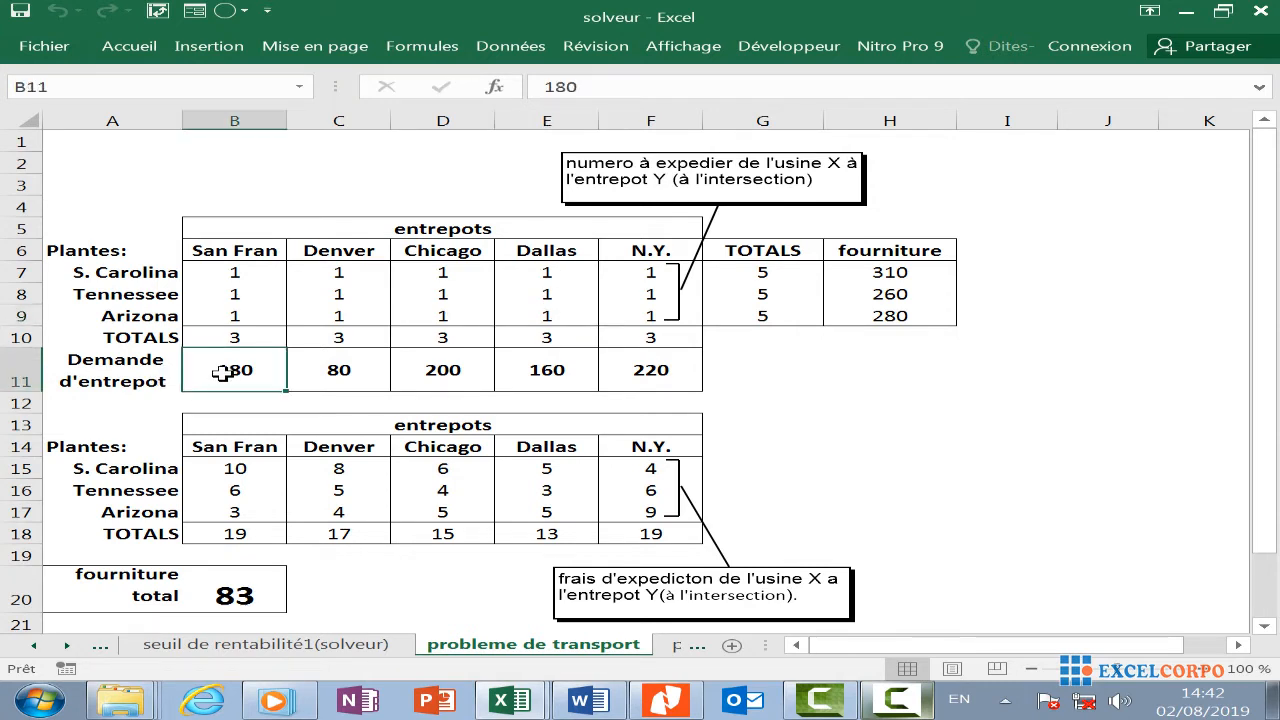
pyautogui.click(245, 338)
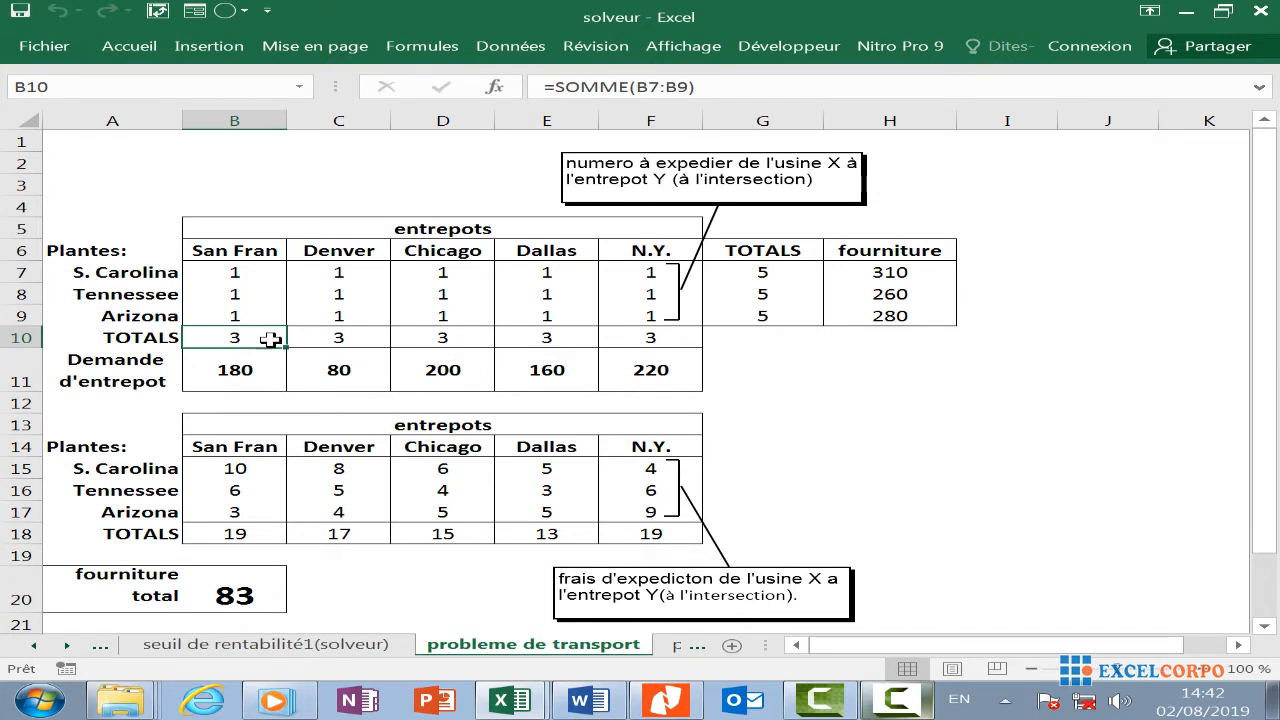
pyautogui.moveTo(300, 338); pyautogui.dragTo(600, 341)
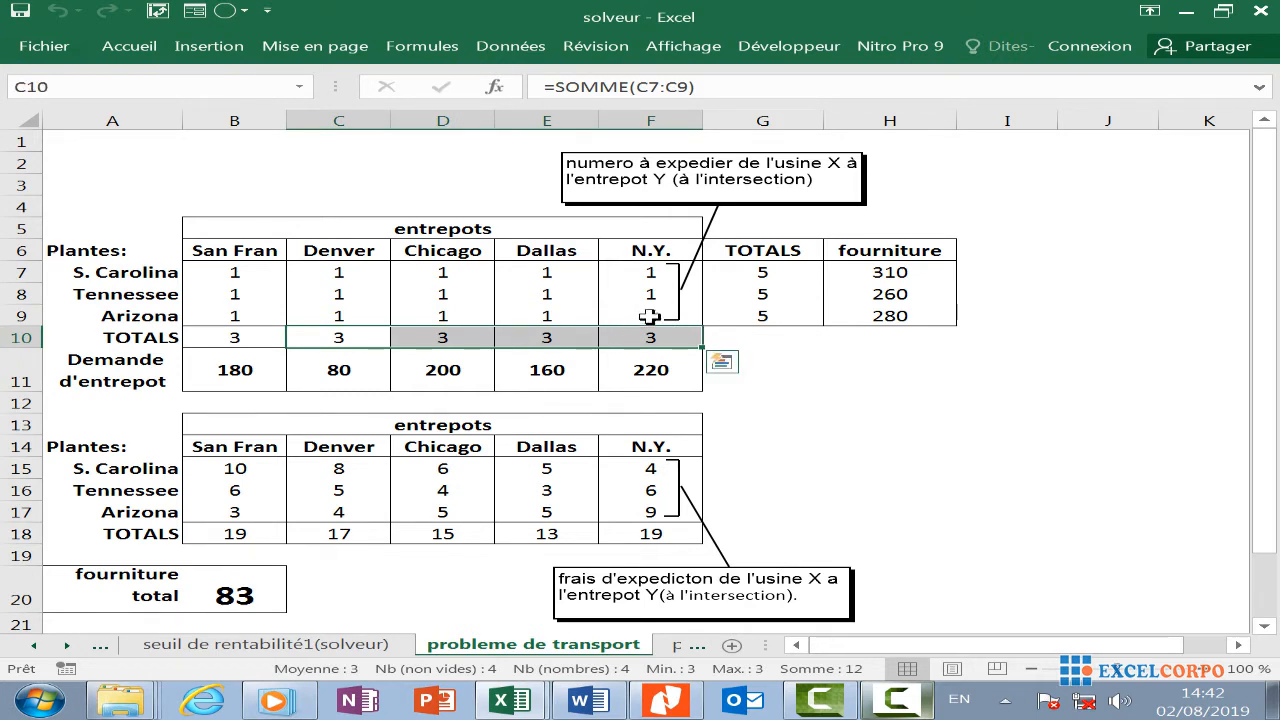
pyautogui.click(229, 370)
pyautogui.moveTo(229, 370); pyautogui.dragTo(663, 369)
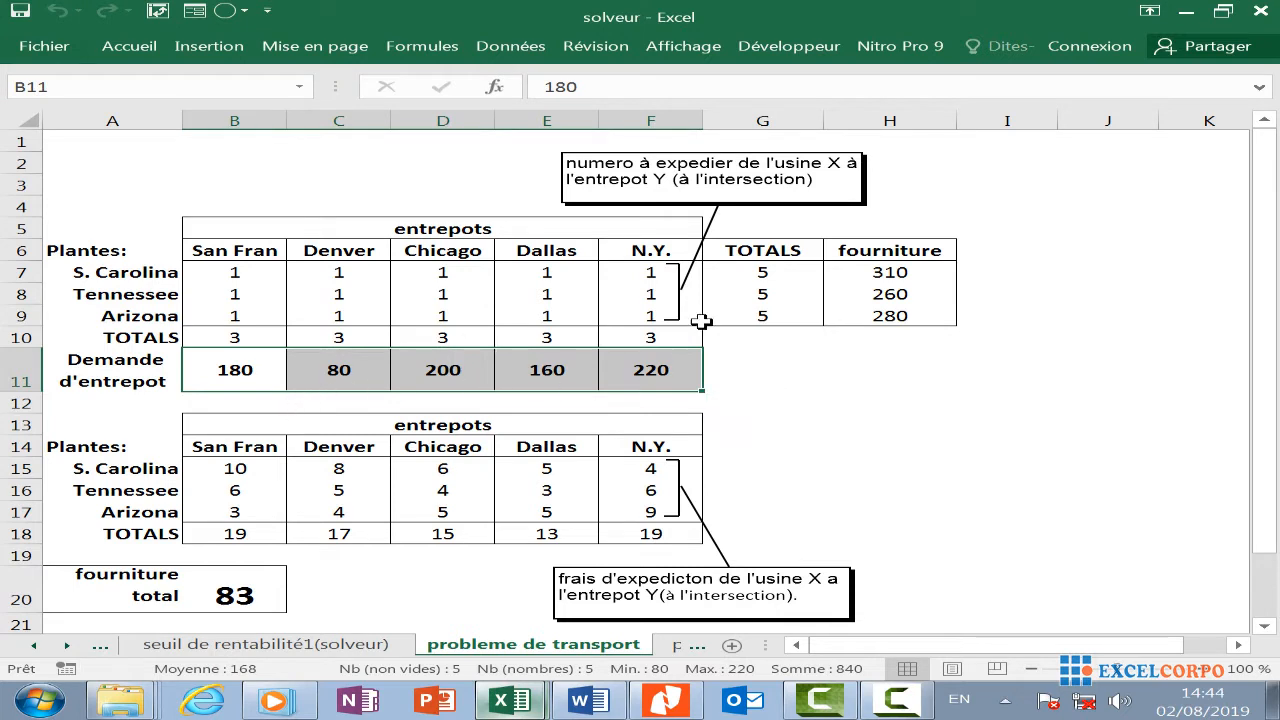
pyautogui.click(825, 385)
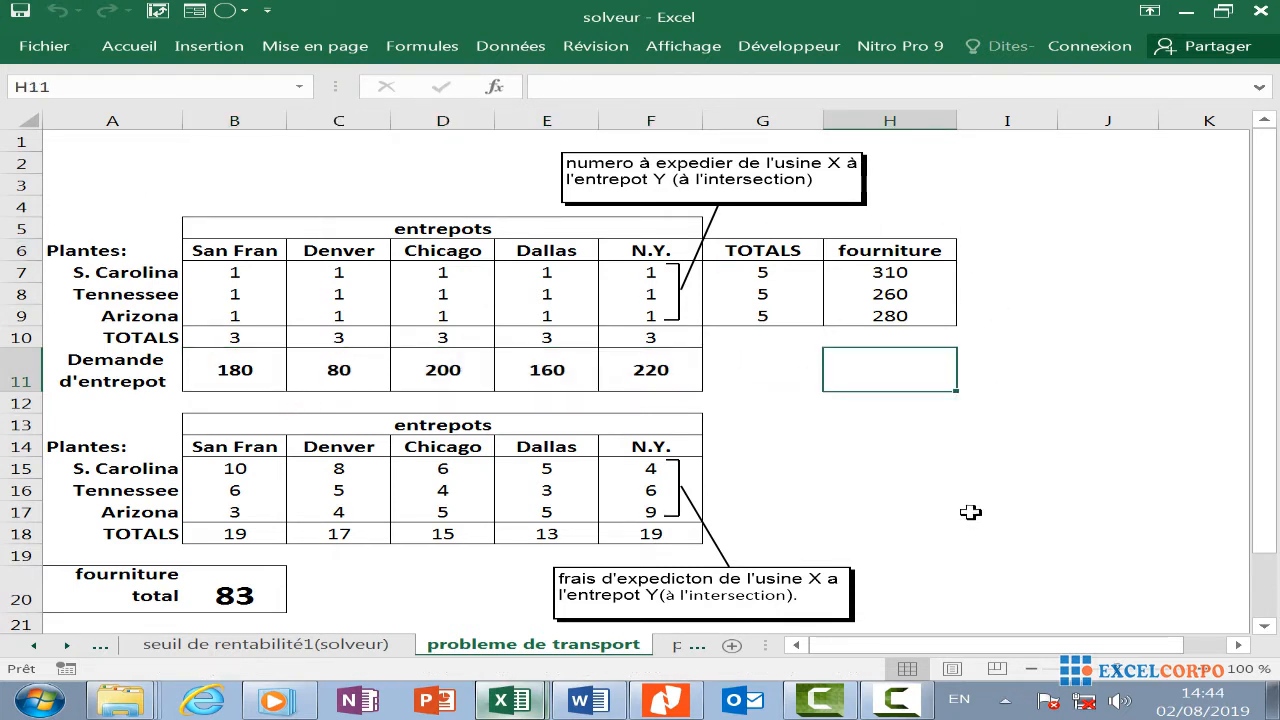
pyautogui.click(818, 490)
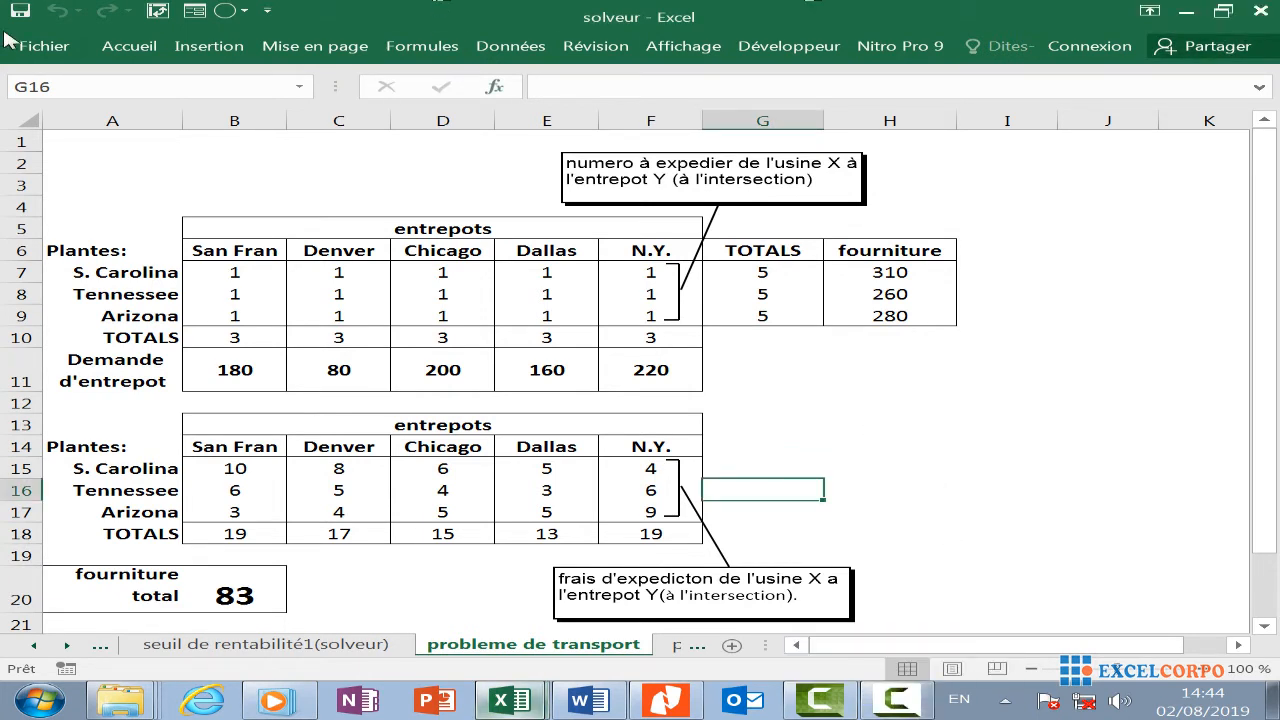
# Open the Solver and set its objective to minimise the total cell B20
pyautogui.click(512, 47)
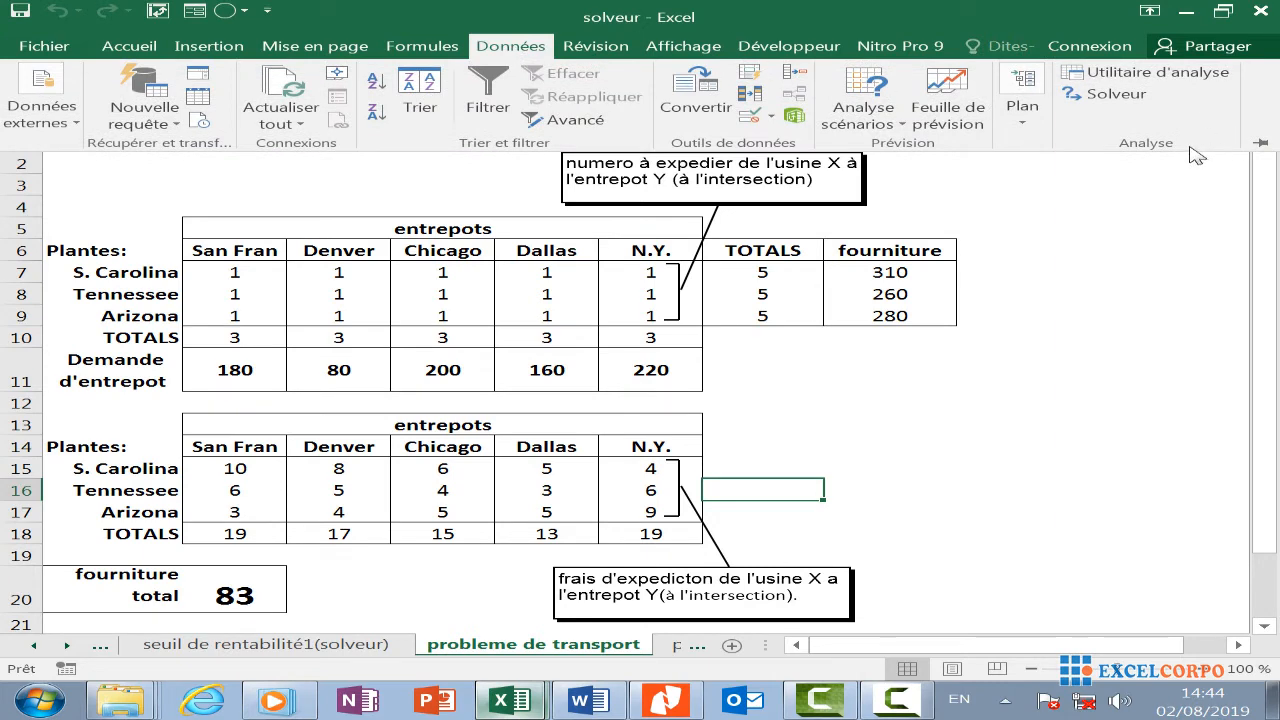
pyautogui.click(1100, 93)
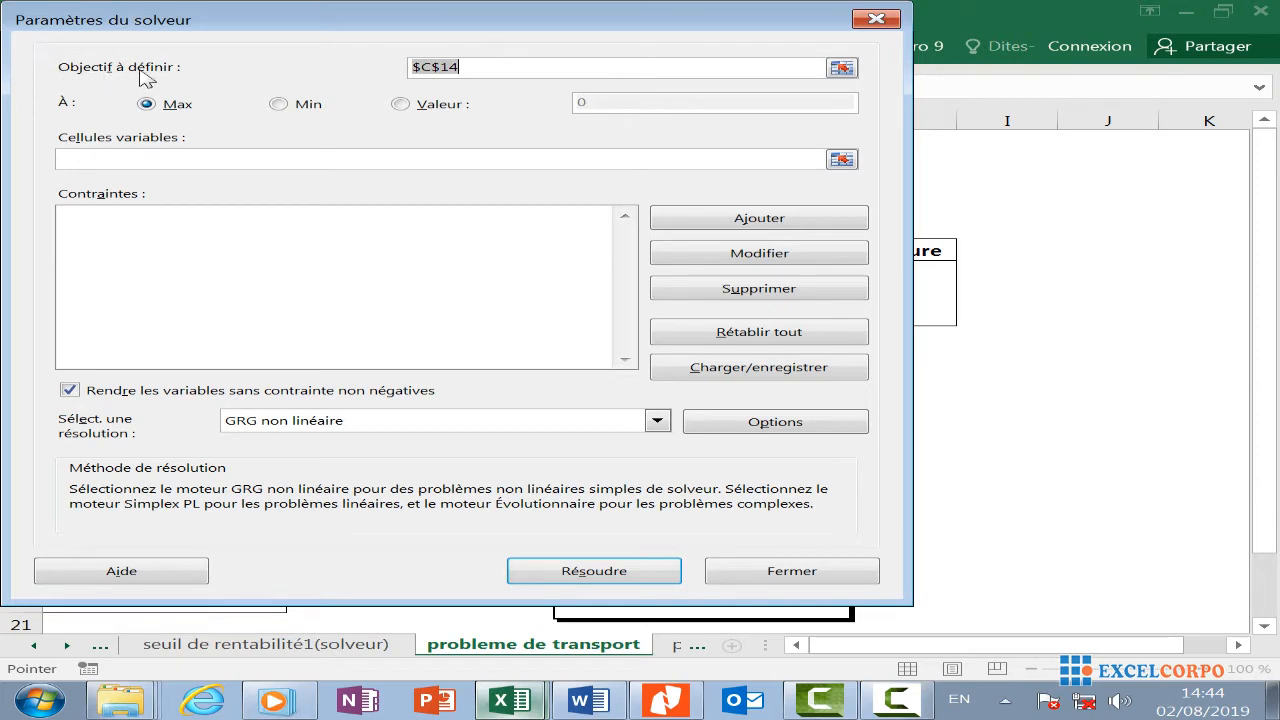
pyautogui.click(485, 69)
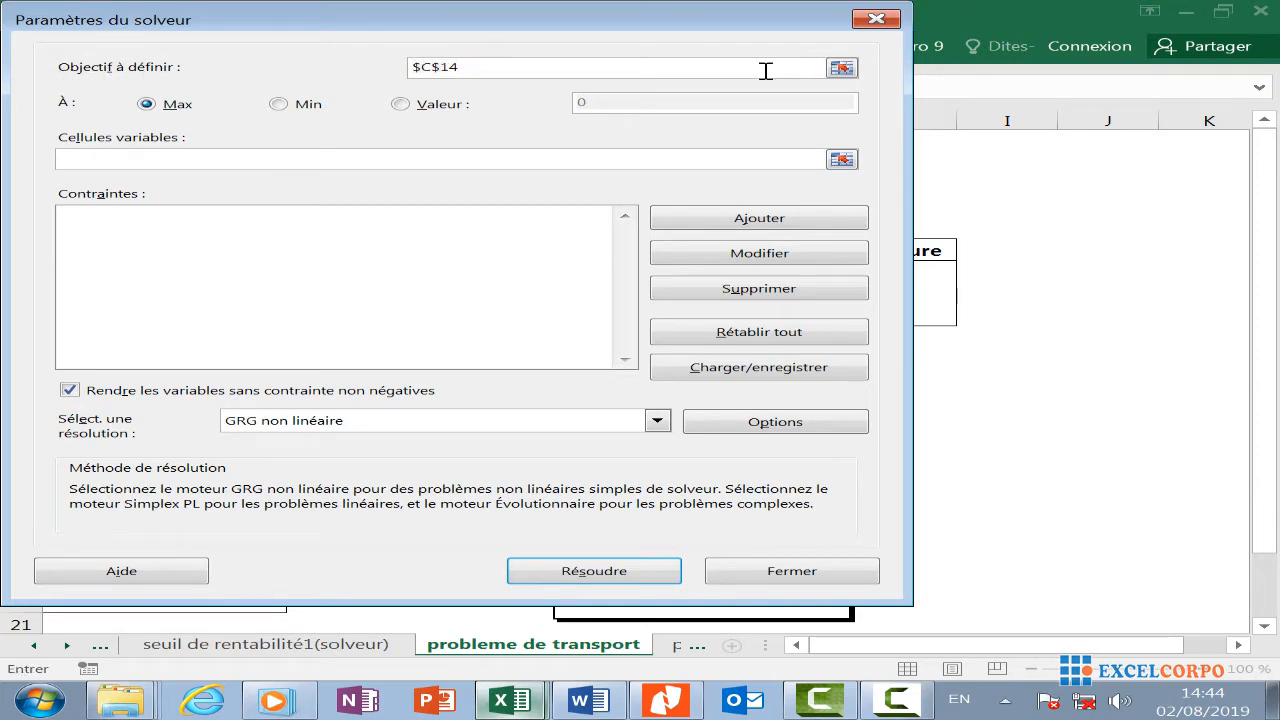
pyautogui.press('BackSpace')
pyautogui.press('BackSpace')
pyautogui.press('BackSpace')
pyautogui.press('BackSpace')
pyautogui.press('BackSpace')
pyautogui.click(842, 67)
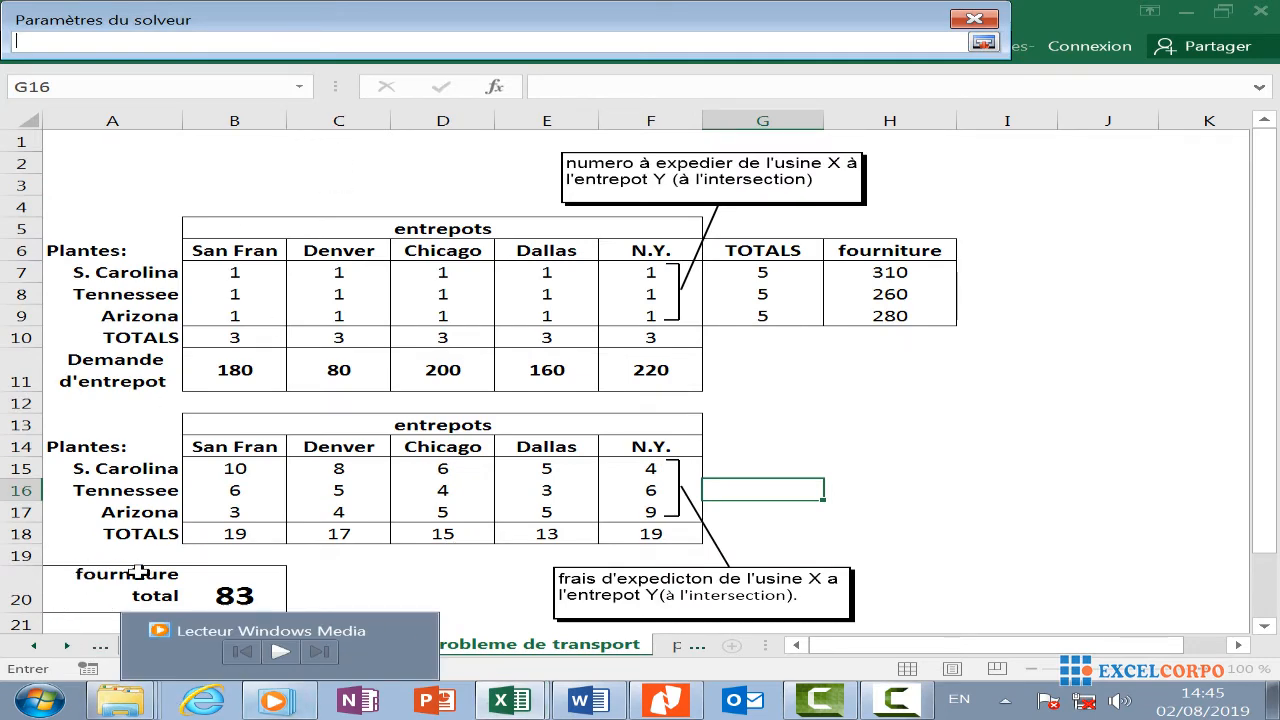
pyautogui.click(234, 597)
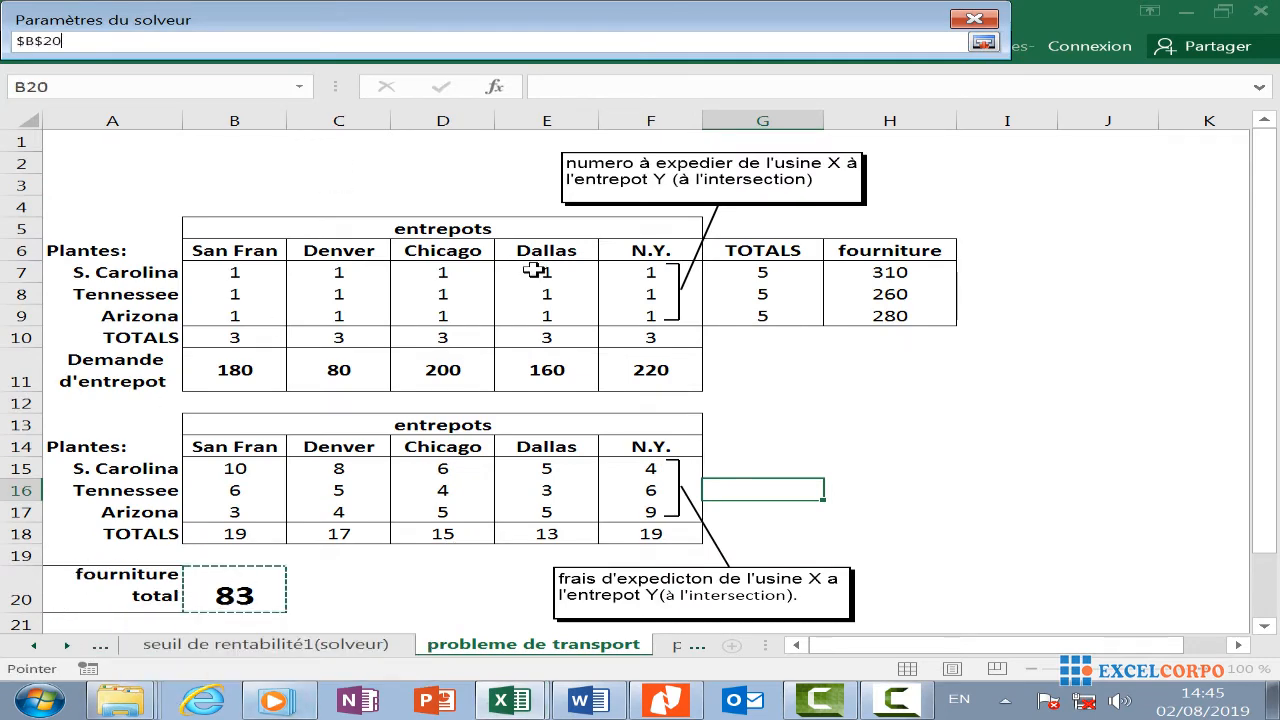
pyautogui.click(978, 45)
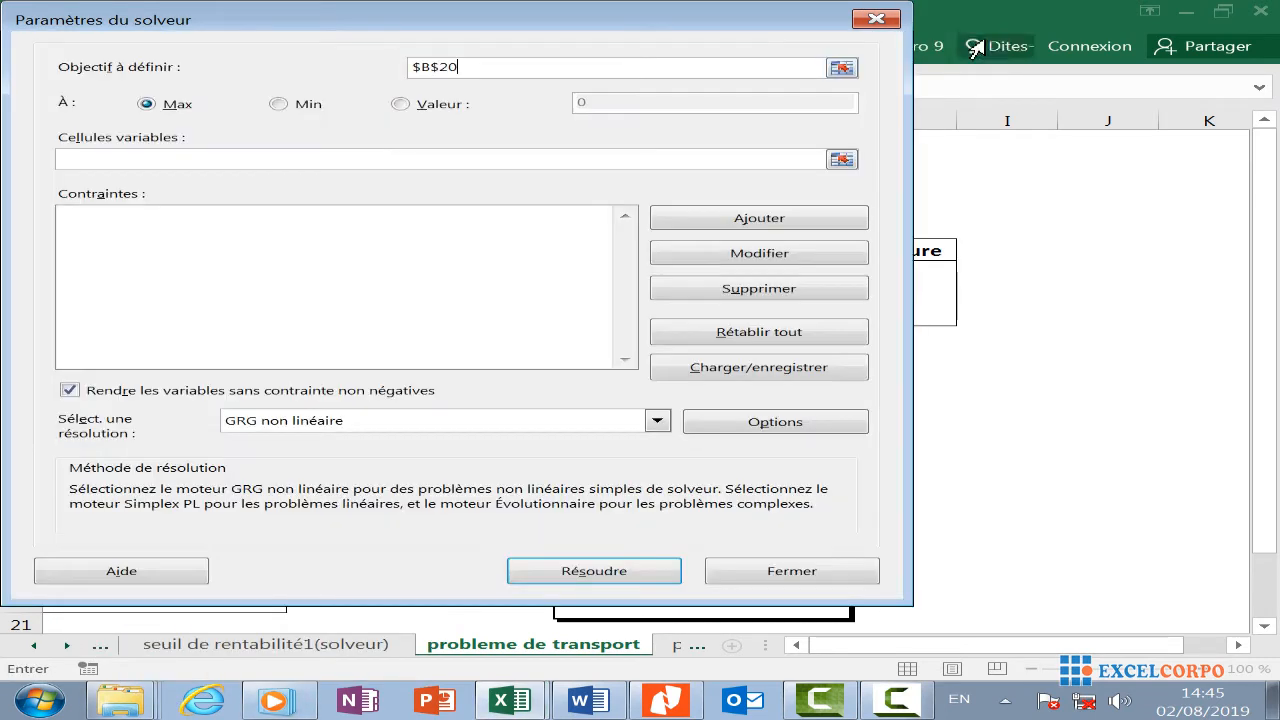
pyautogui.click(279, 105)
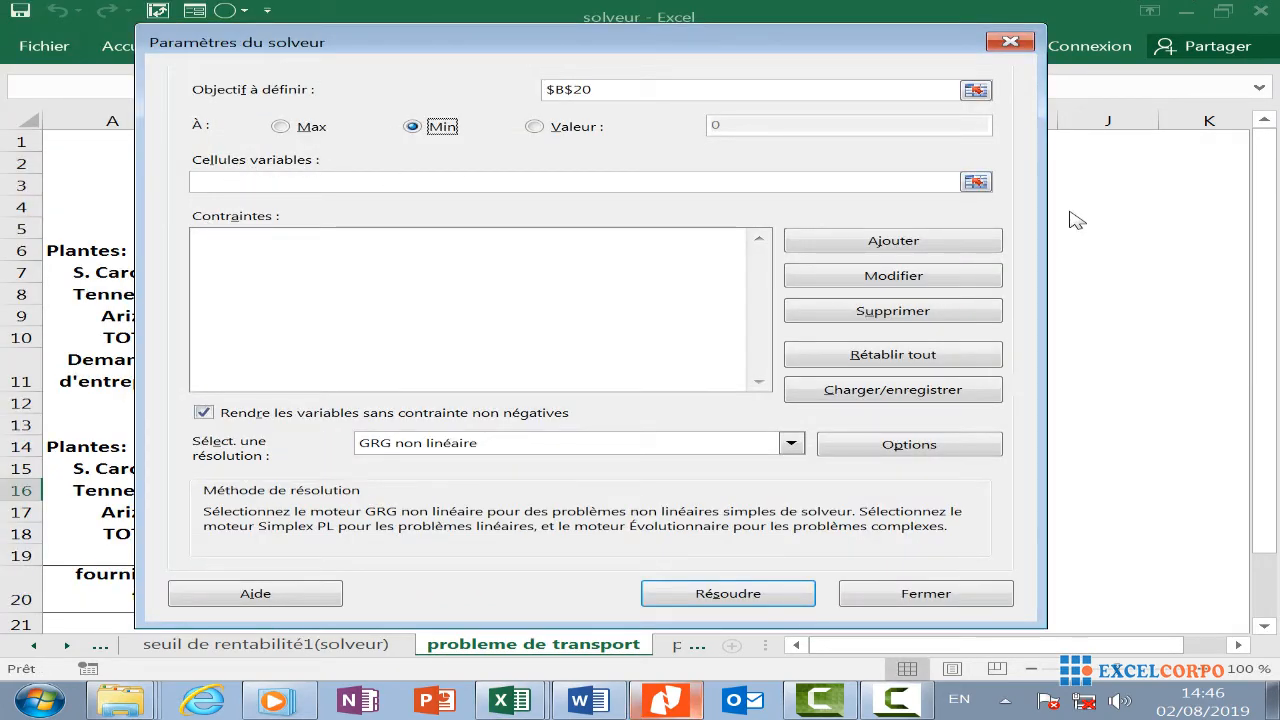
# Set the Solver's variable cells to the shipment quantities in B7:F9
pyautogui.click(980, 184)
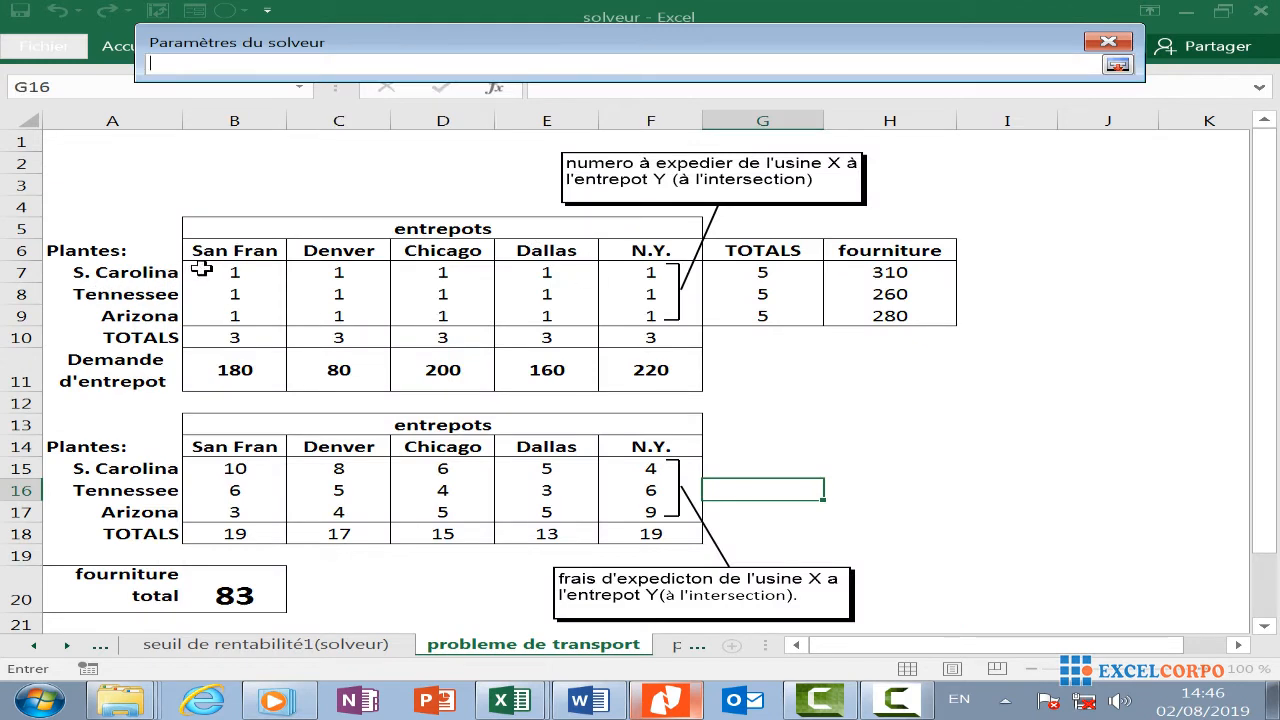
pyautogui.moveTo(234, 272); pyautogui.dragTo(656, 317)
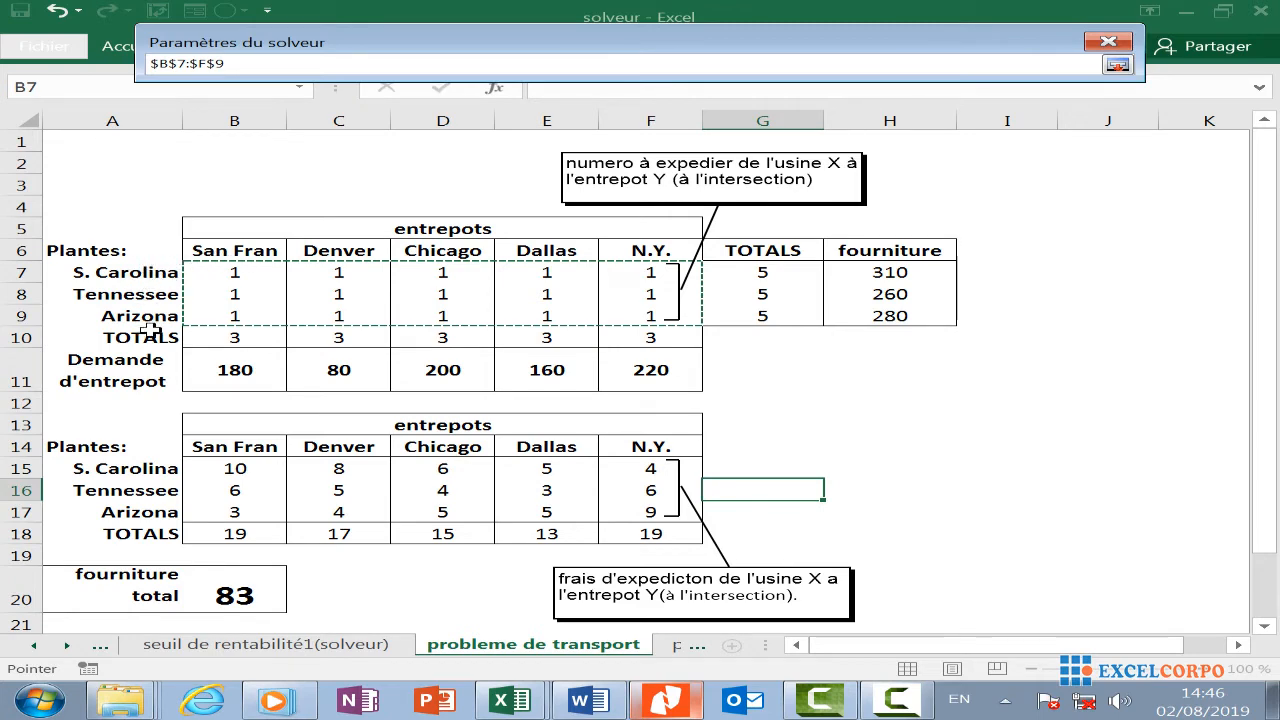
pyautogui.click(1117, 65)
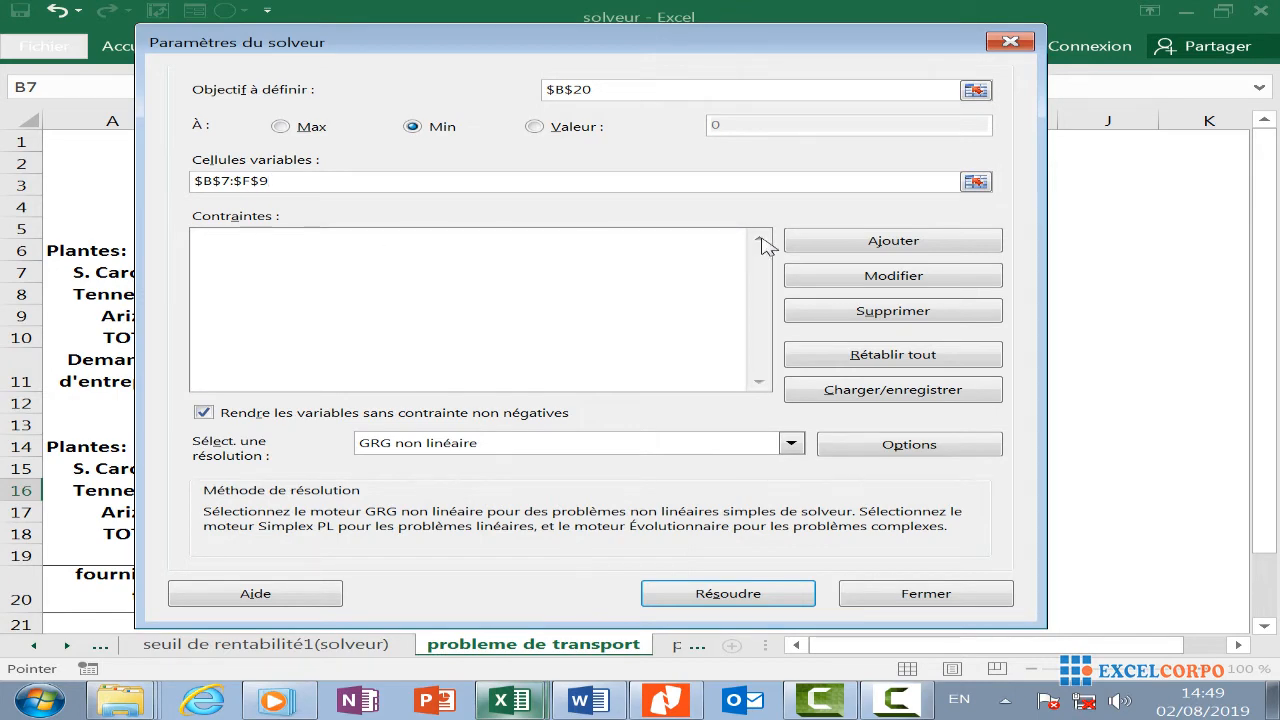
# Add a Solver constraint making the warehouse totals in B10:F10 equal to the demands in B11:F11
pyautogui.click(826, 242)
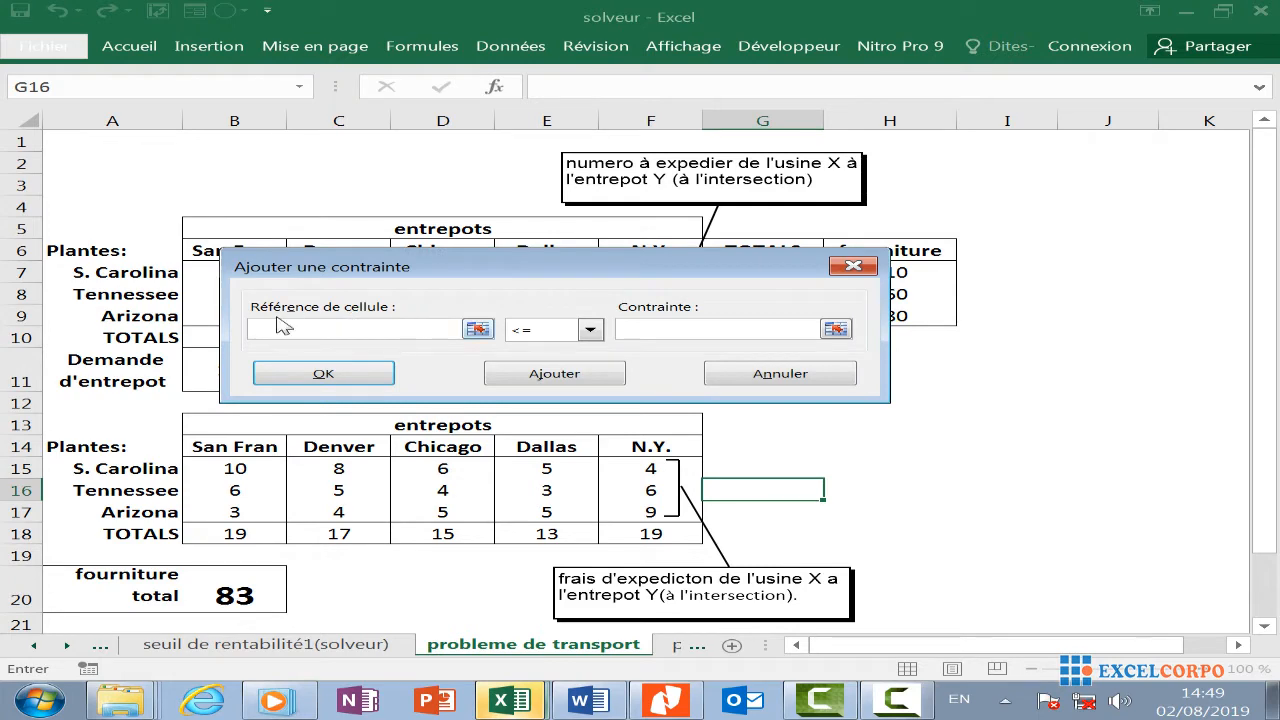
pyautogui.moveTo(508, 266); pyautogui.dragTo(782, 173)
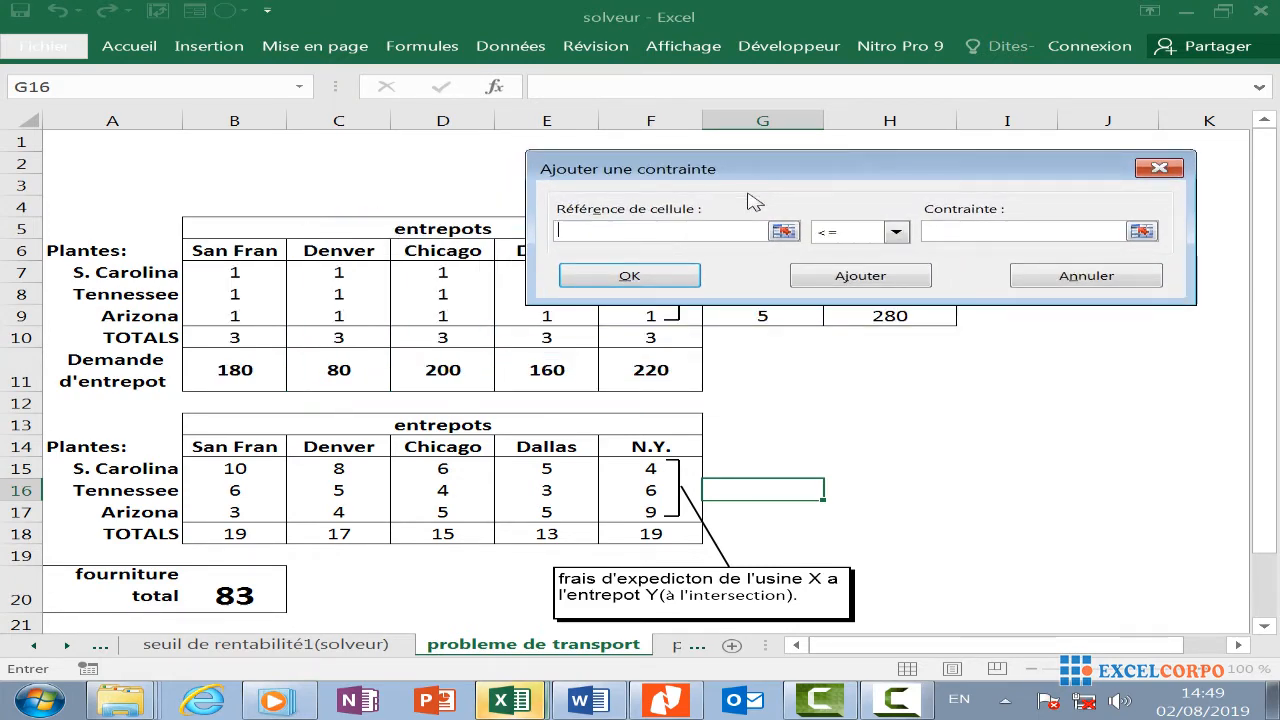
pyautogui.moveTo(234, 337); pyautogui.dragTo(646, 337)
pyautogui.click(896, 232)
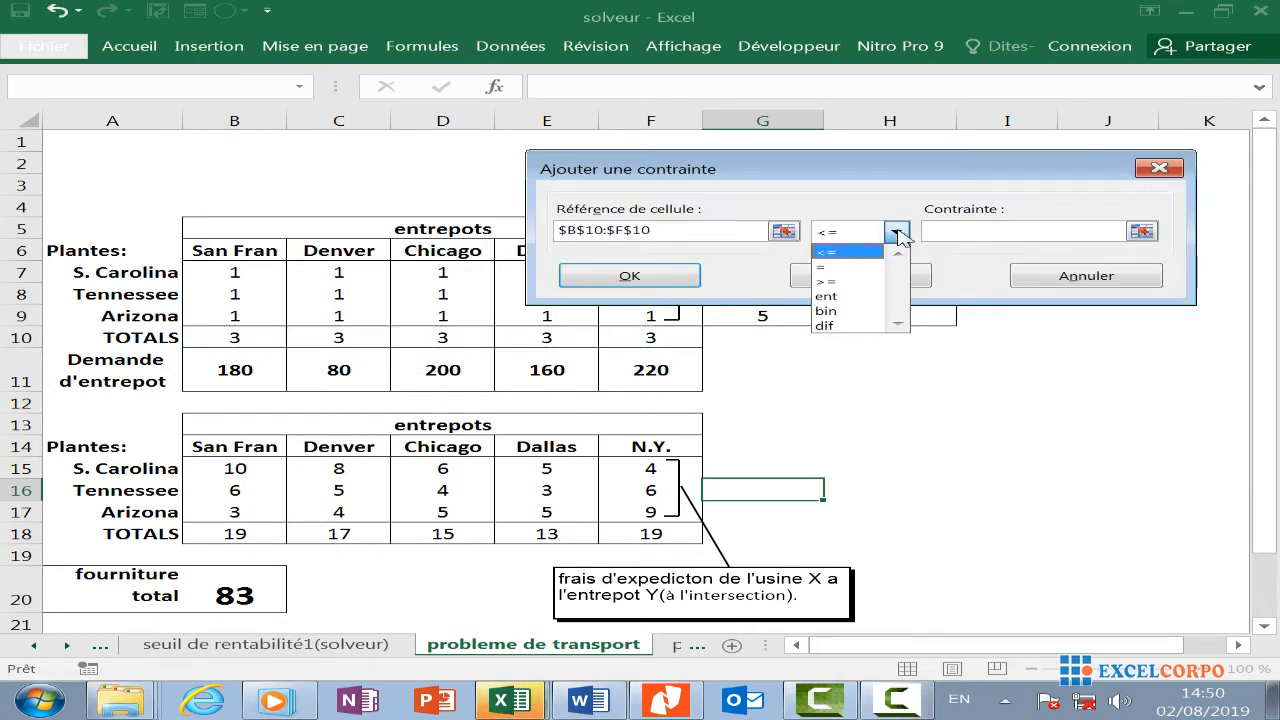
pyautogui.click(836, 268)
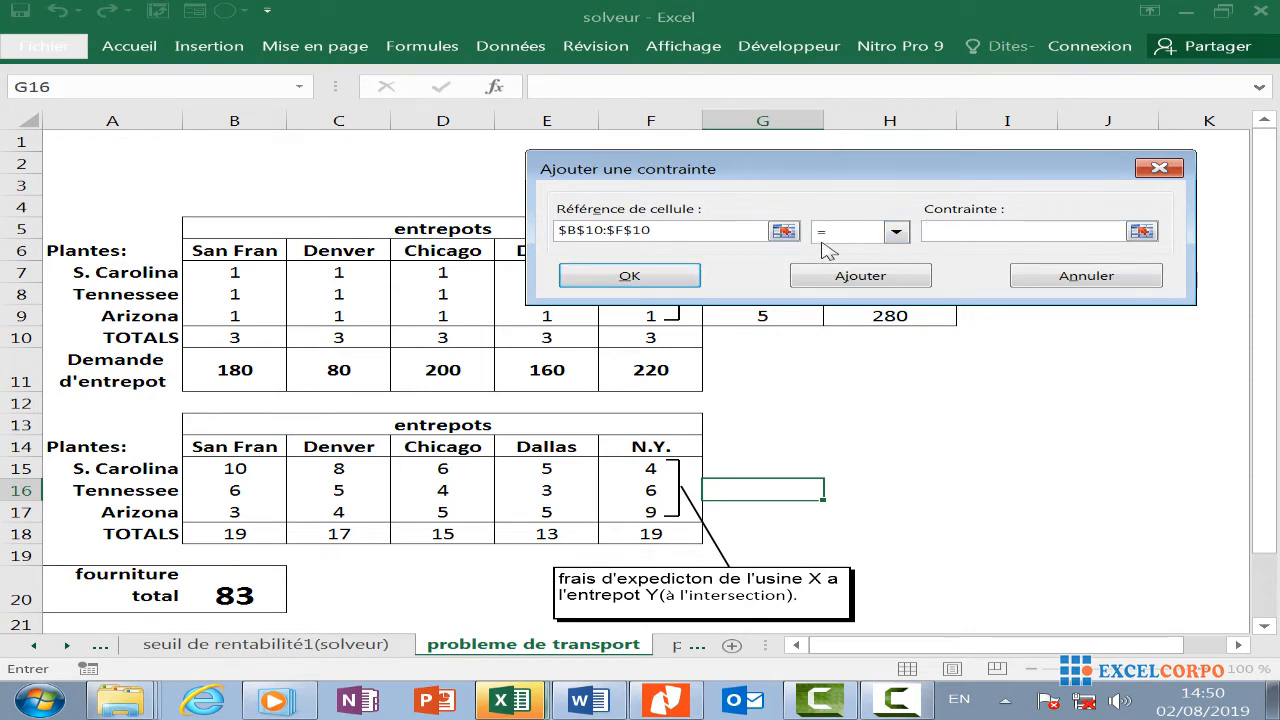
pyautogui.moveTo(235, 369); pyautogui.dragTo(628, 367)
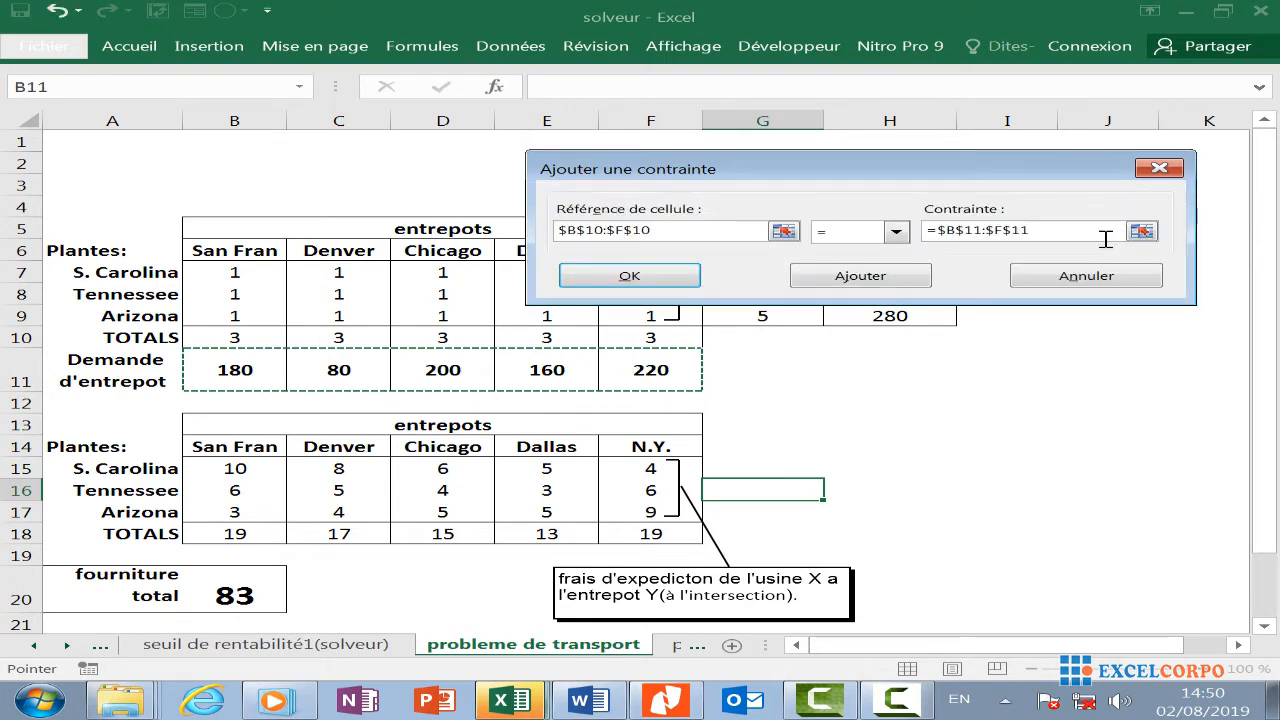
pyautogui.click(885, 280)
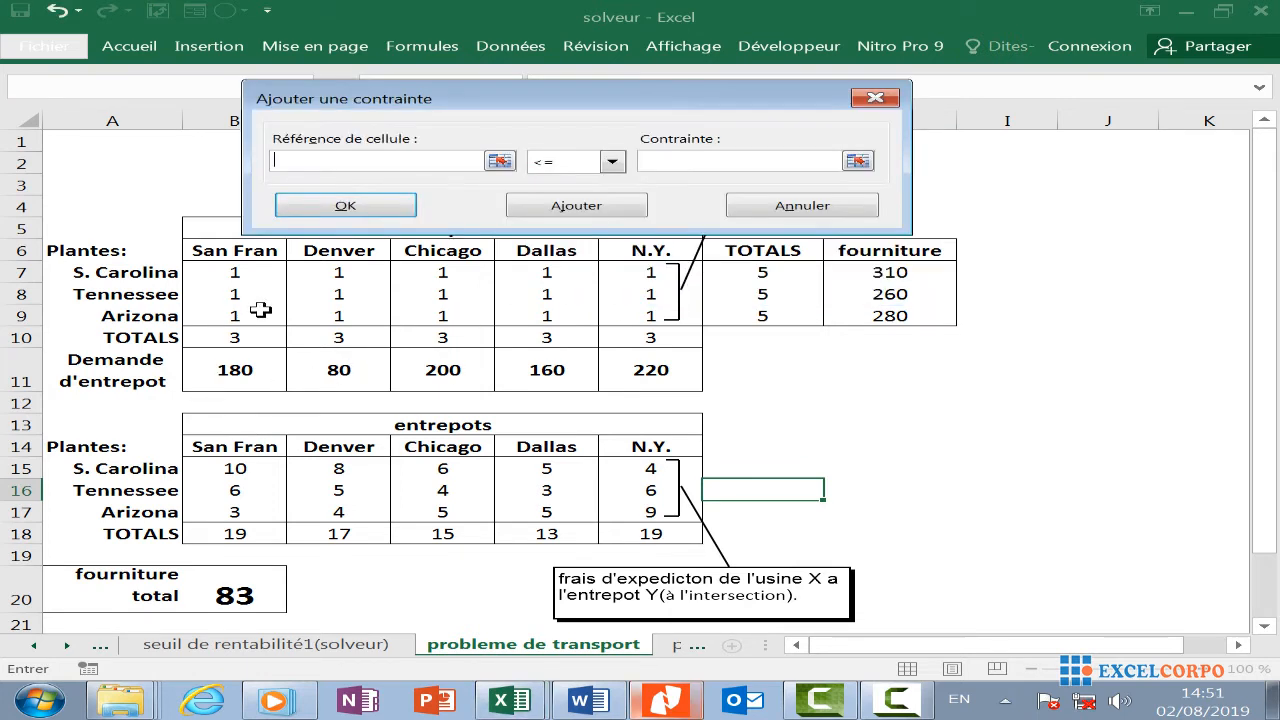
# Add a constraint requiring the shipment quantities in B7:F9 to be greater than or equal to 0
pyautogui.moveTo(250, 272); pyautogui.dragTo(640, 314)
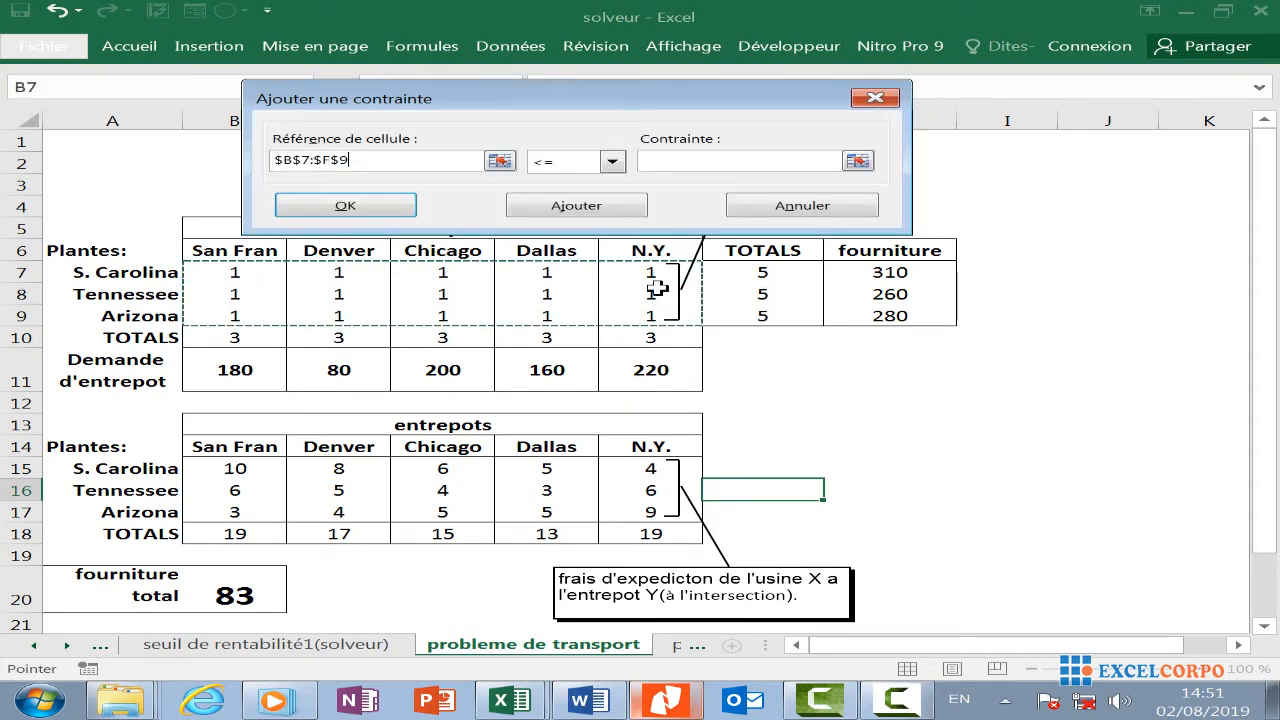
pyautogui.click(611, 162)
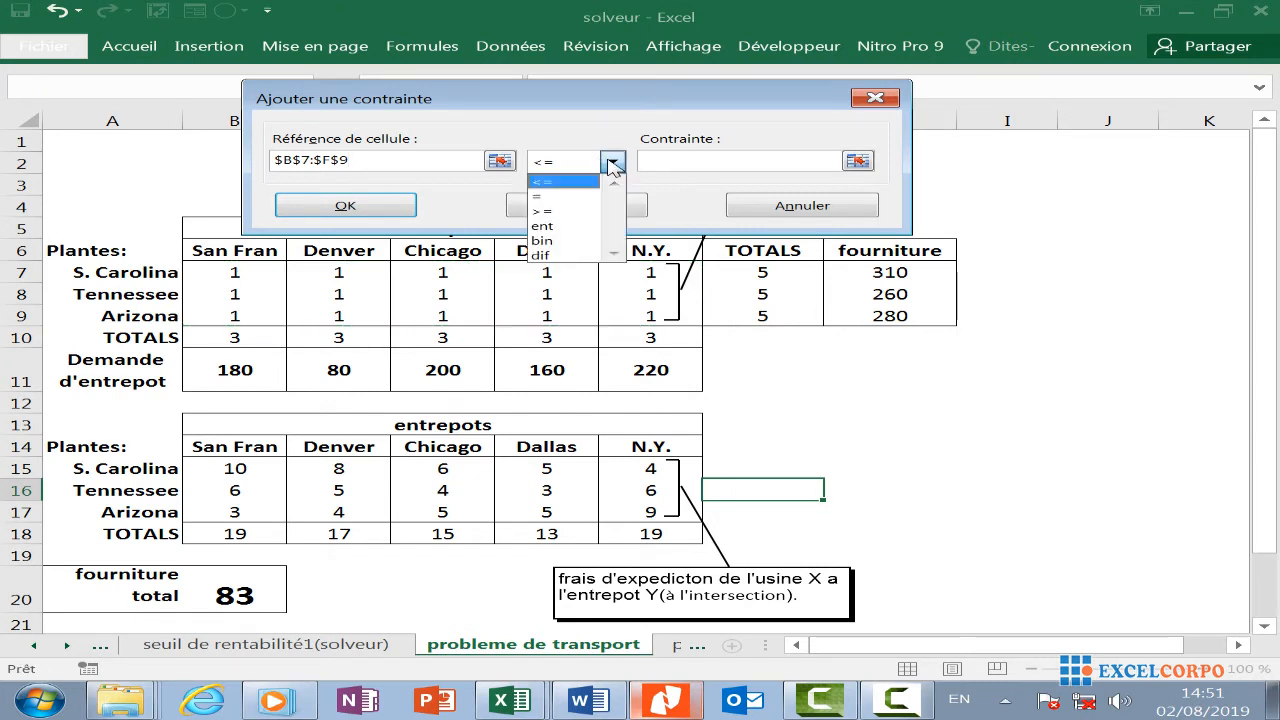
pyautogui.click(562, 213)
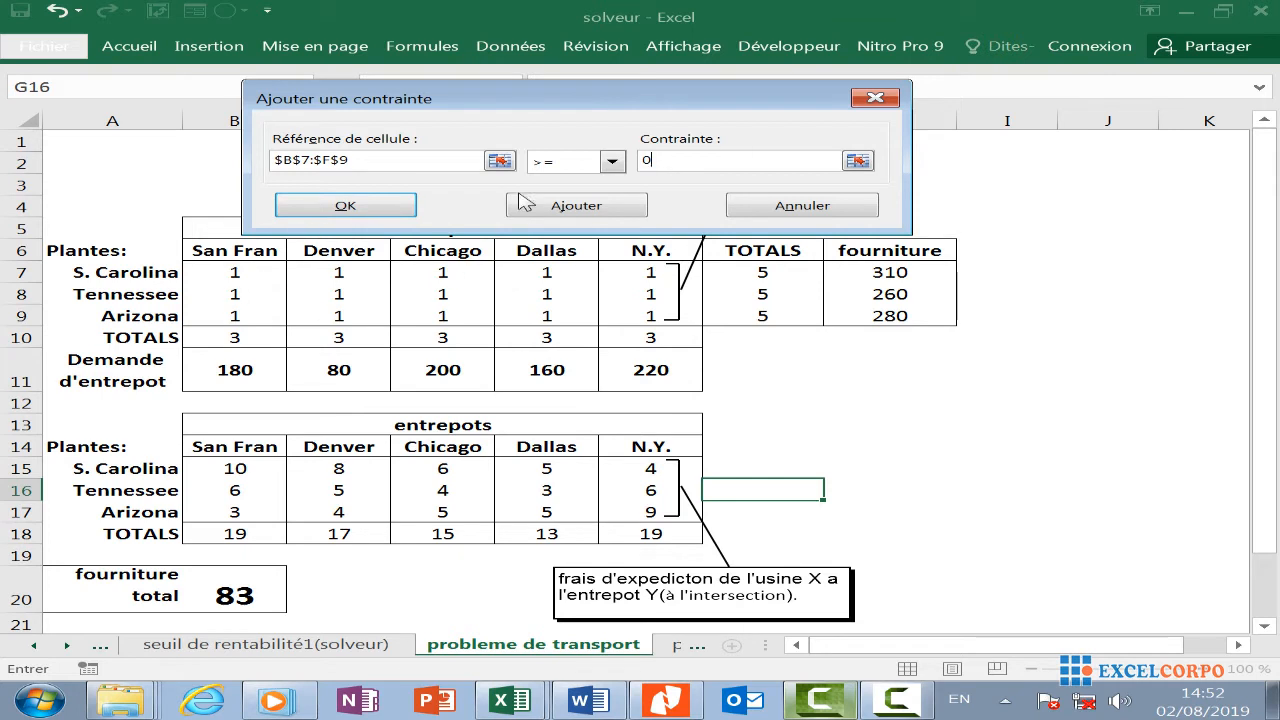
pyautogui.click(617, 217)
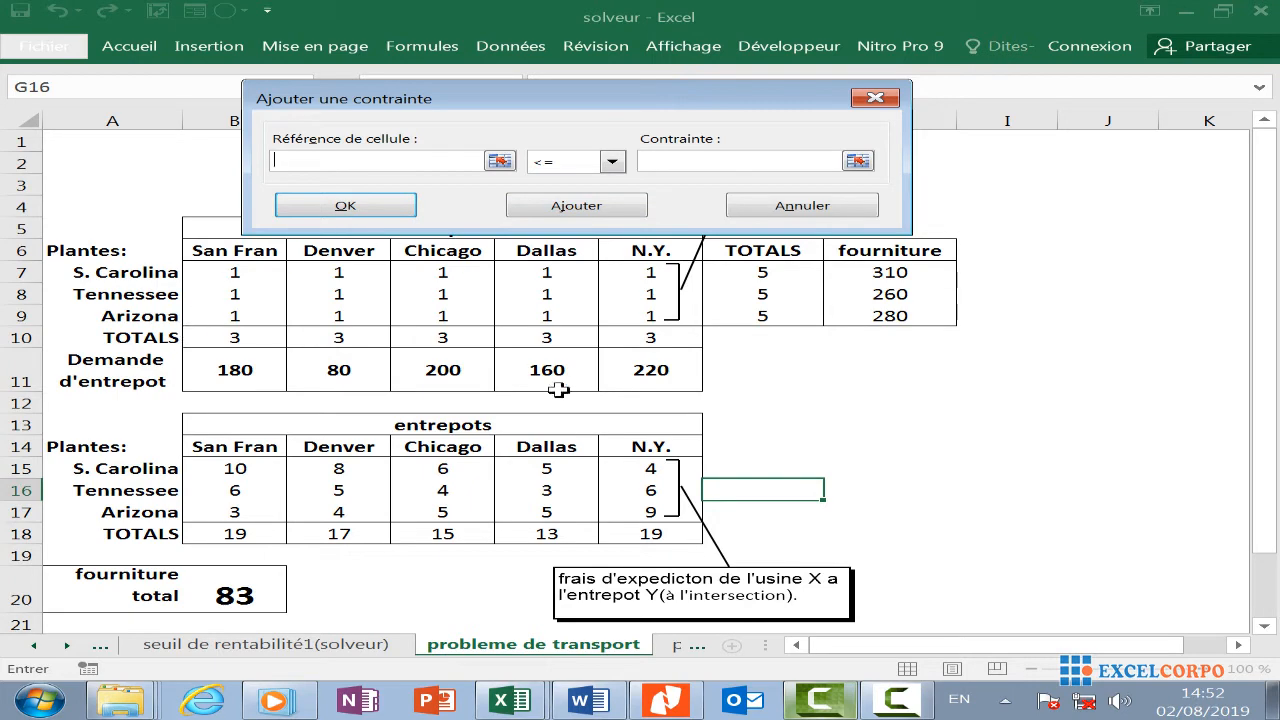
# Add a final constraint keeping the plant totals in G7:G9 less than or equal to the supplies in H7:H9
pyautogui.moveTo(740, 99); pyautogui.dragTo(774, 408)
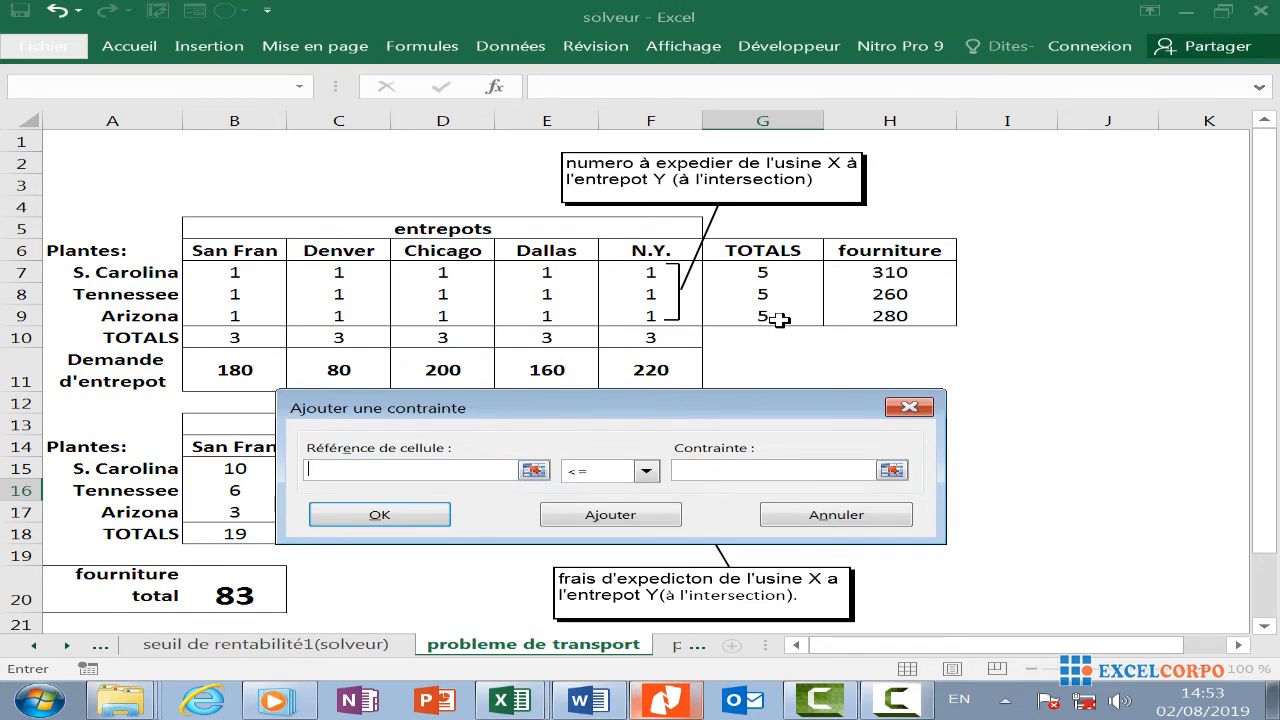
pyautogui.click(770, 272)
pyautogui.moveTo(770, 272); pyautogui.dragTo(765, 316)
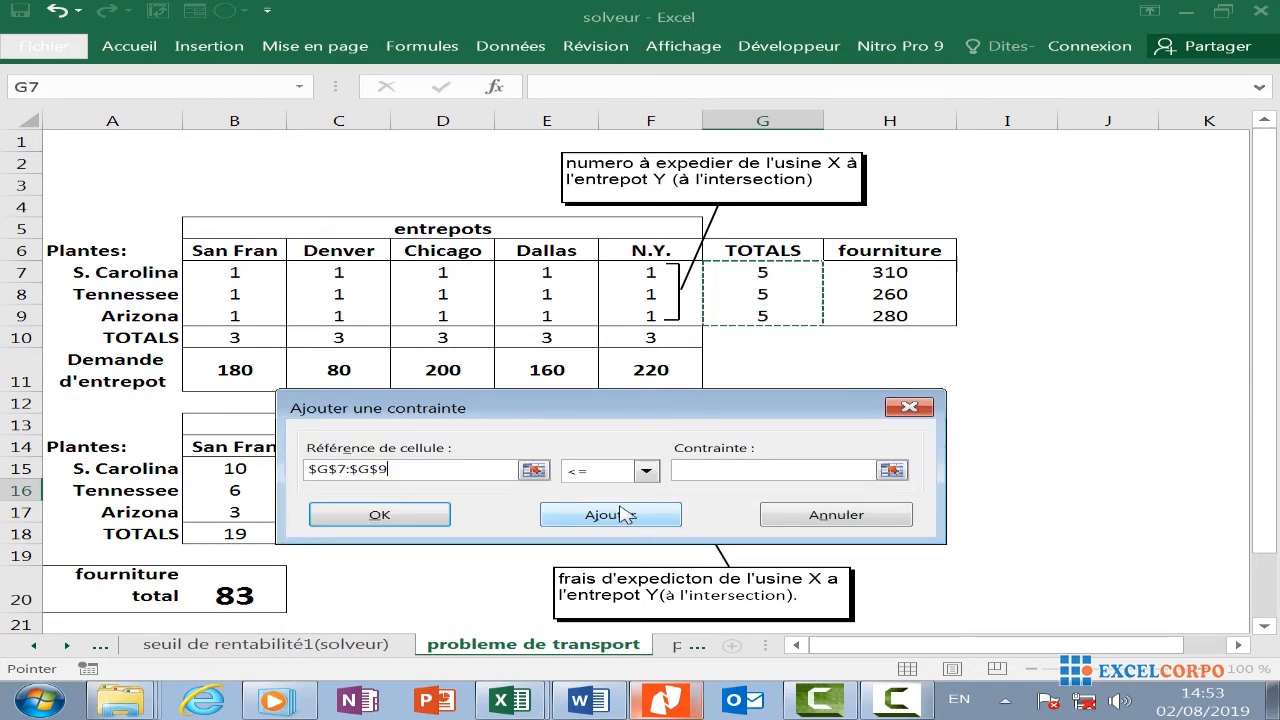
pyautogui.press('Tab')
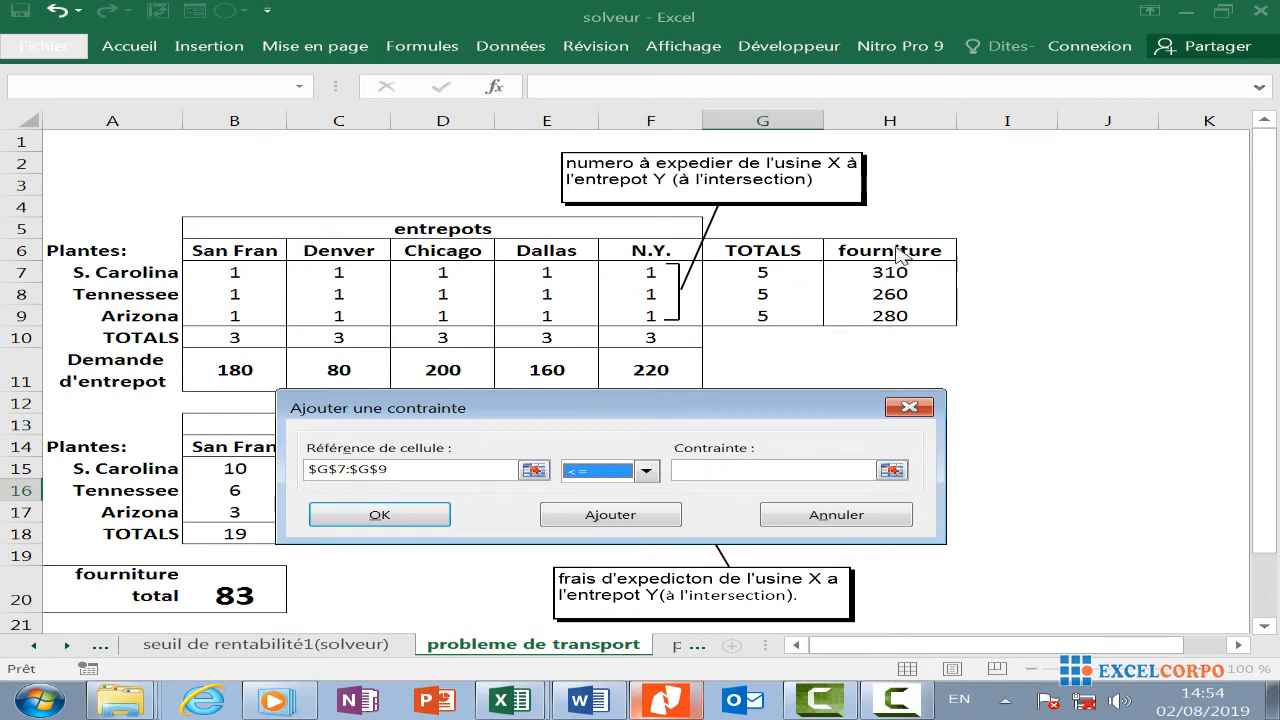
pyautogui.click(690, 470)
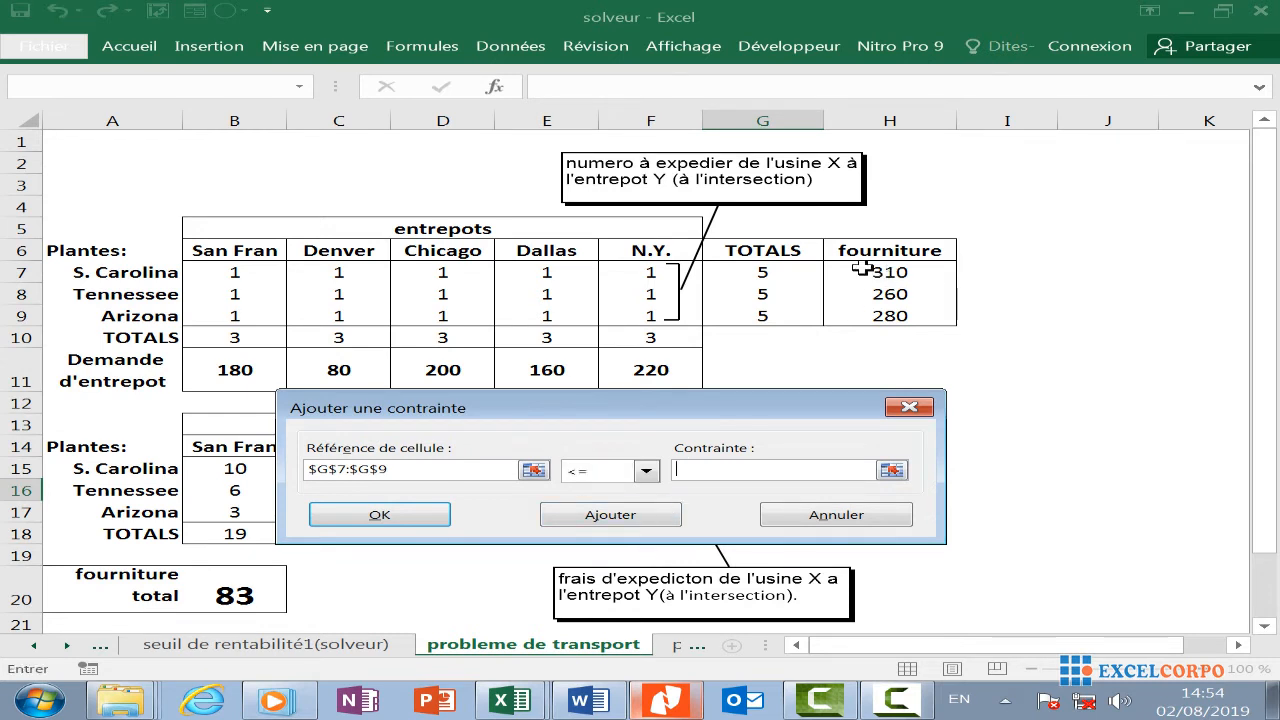
pyautogui.moveTo(862, 270); pyautogui.dragTo(857, 309)
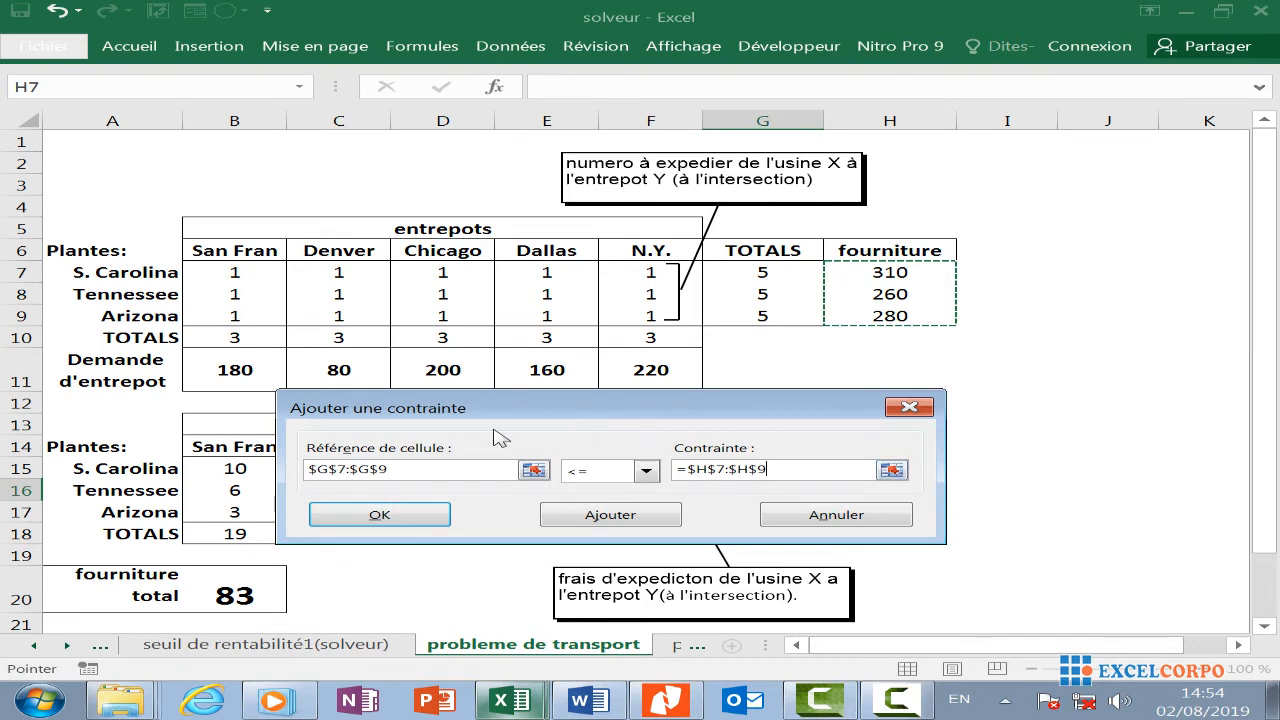
pyautogui.click(430, 521)
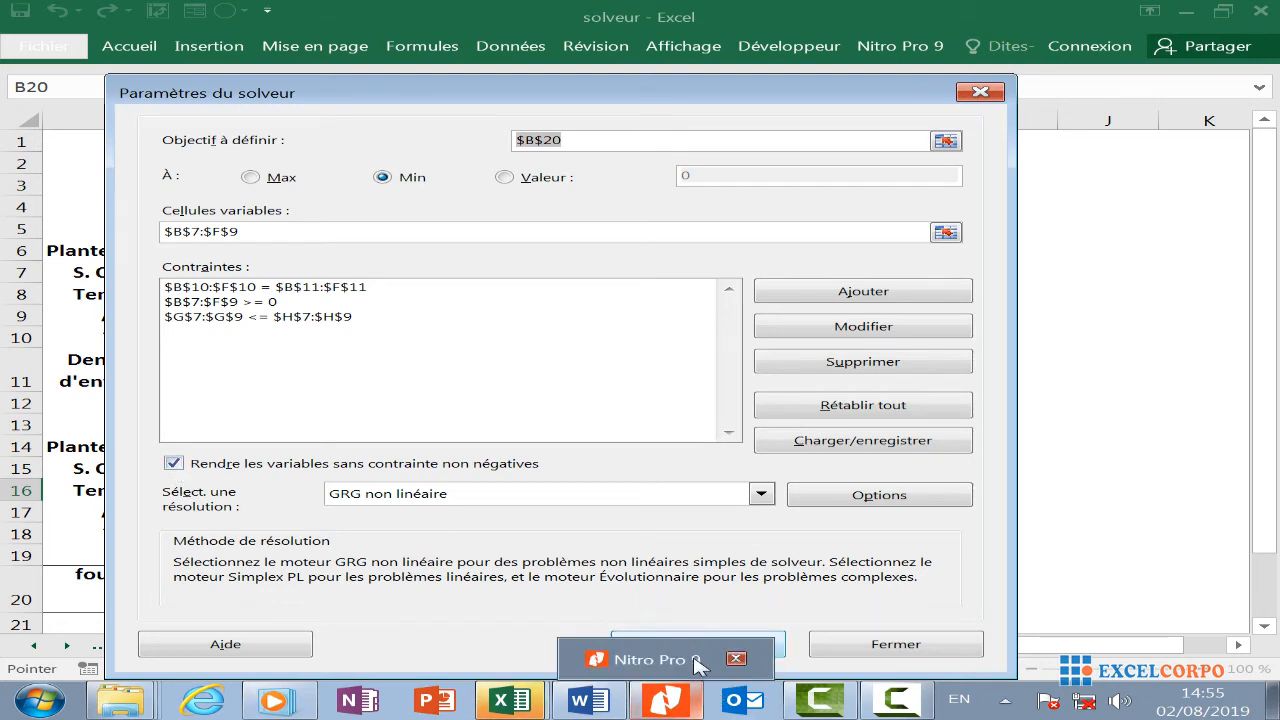
# Solve the model with the Simplex PL method and the non-negative option for unconstrained variables turned off
pyautogui.click(190, 472)
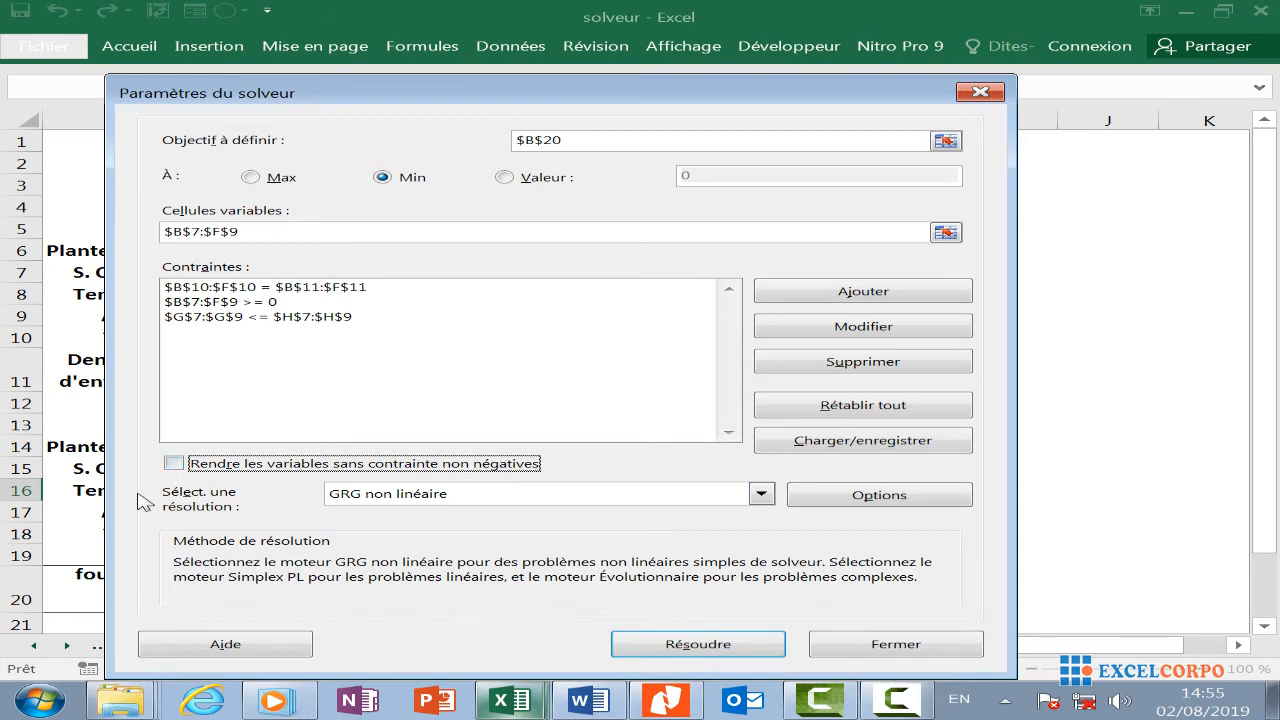
pyautogui.click(761, 494)
pyautogui.click(368, 528)
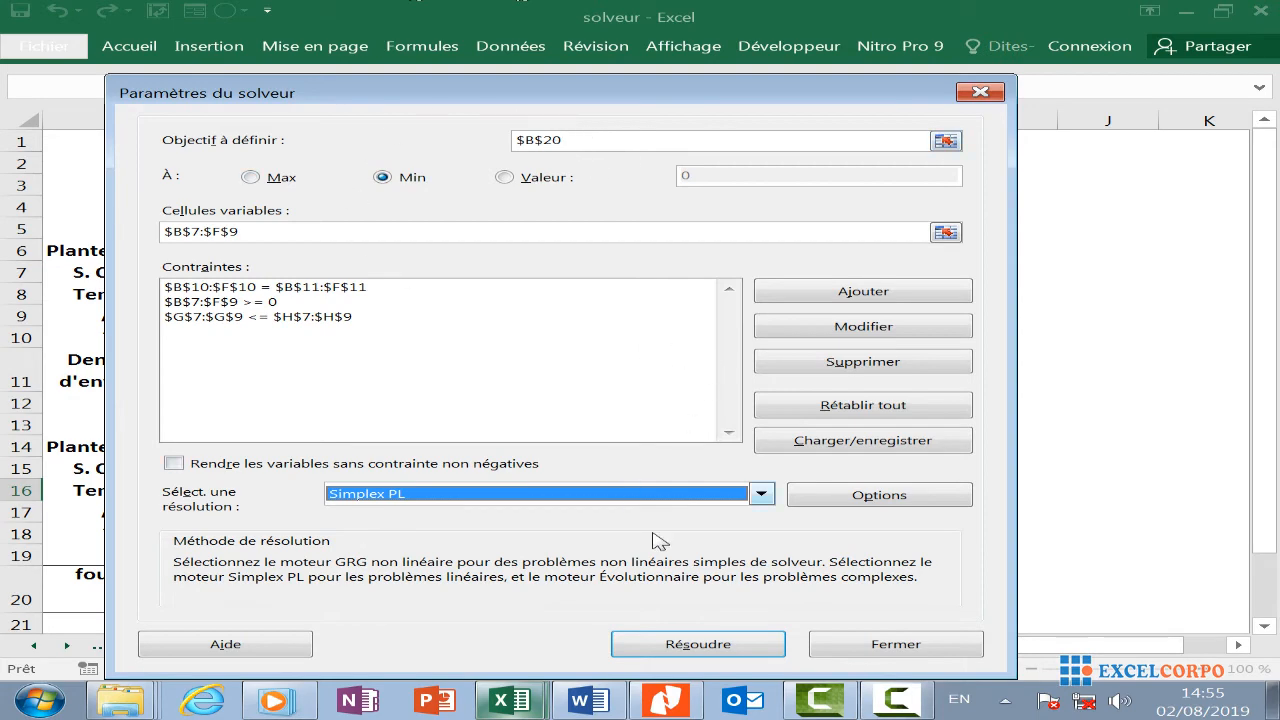
pyautogui.click(716, 645)
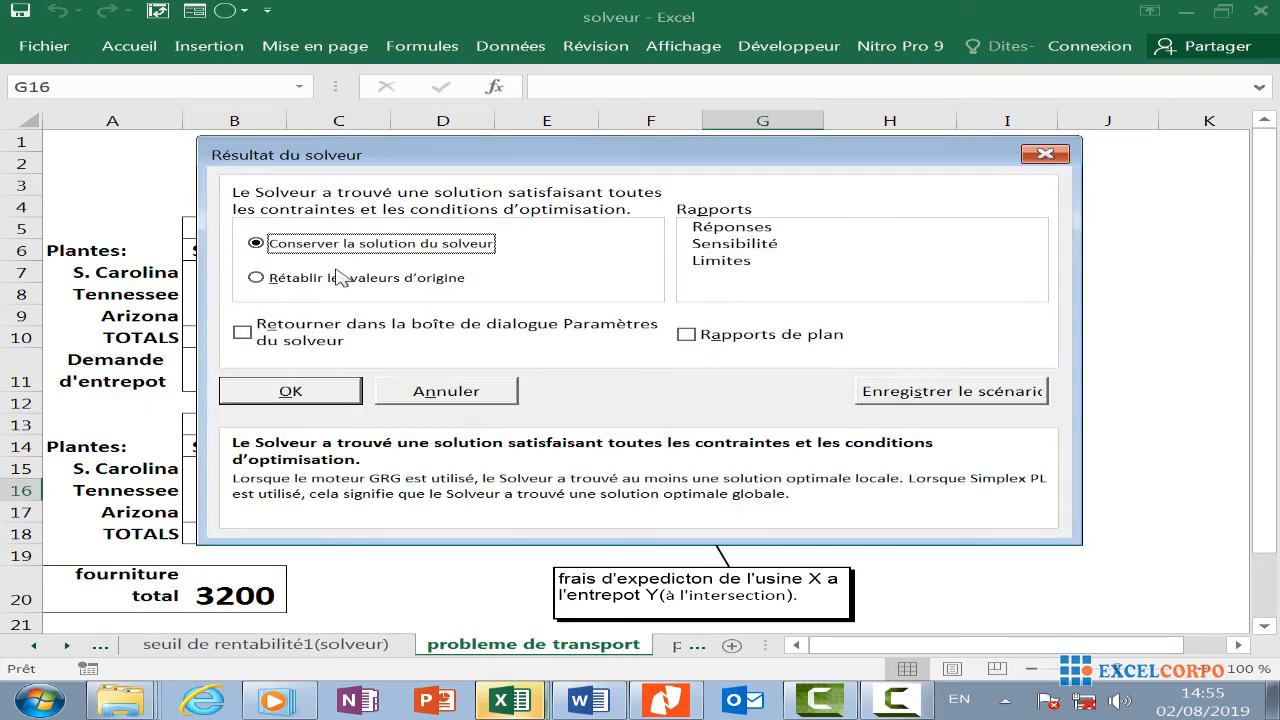
# Move the Solver results dialog around to examine the solved shipments, the plant and warehouse totals, and the shipping costs
pyautogui.moveTo(424, 150); pyautogui.dragTo(371, 201)
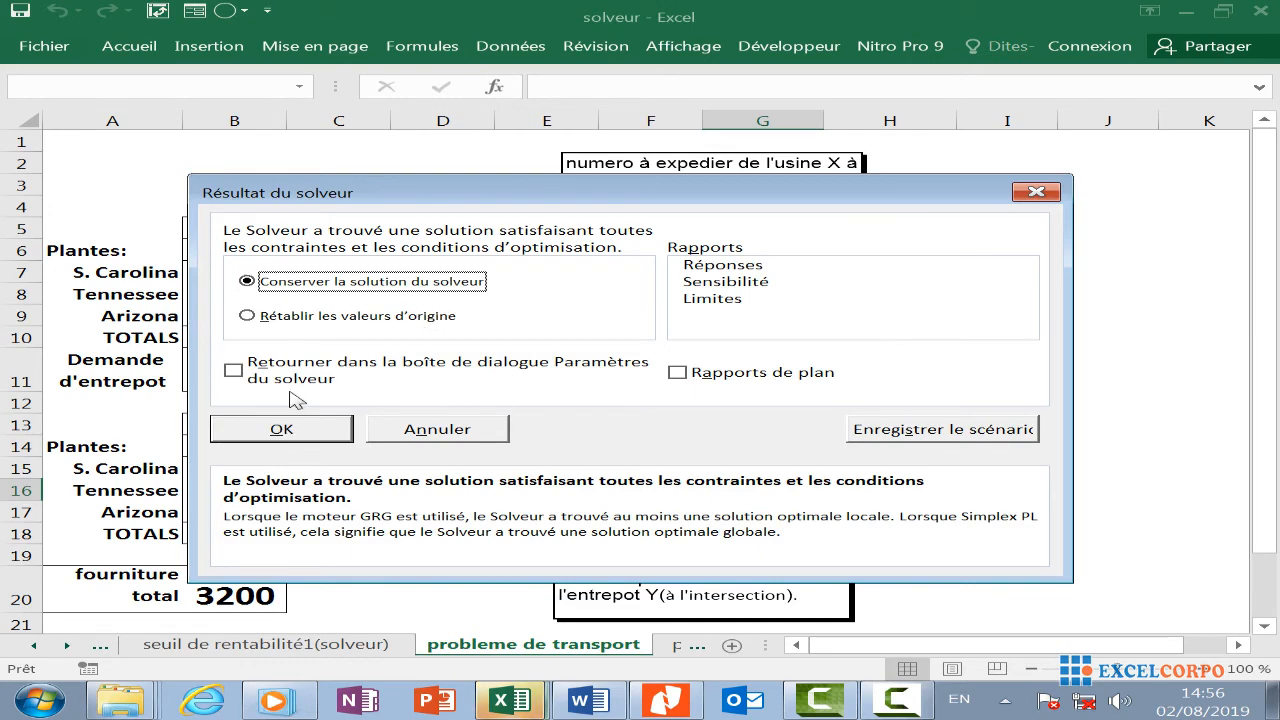
pyautogui.moveTo(478, 197); pyautogui.dragTo(615, 434)
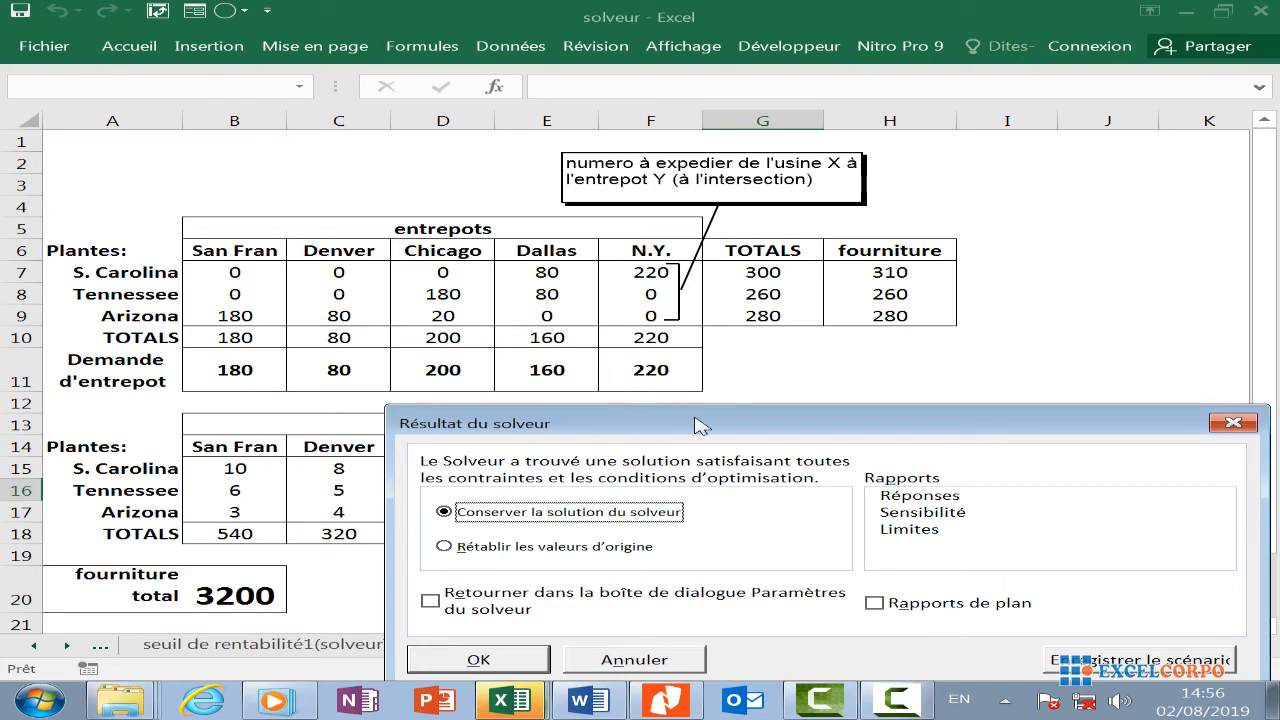
pyautogui.moveTo(702, 420); pyautogui.dragTo(896, 84)
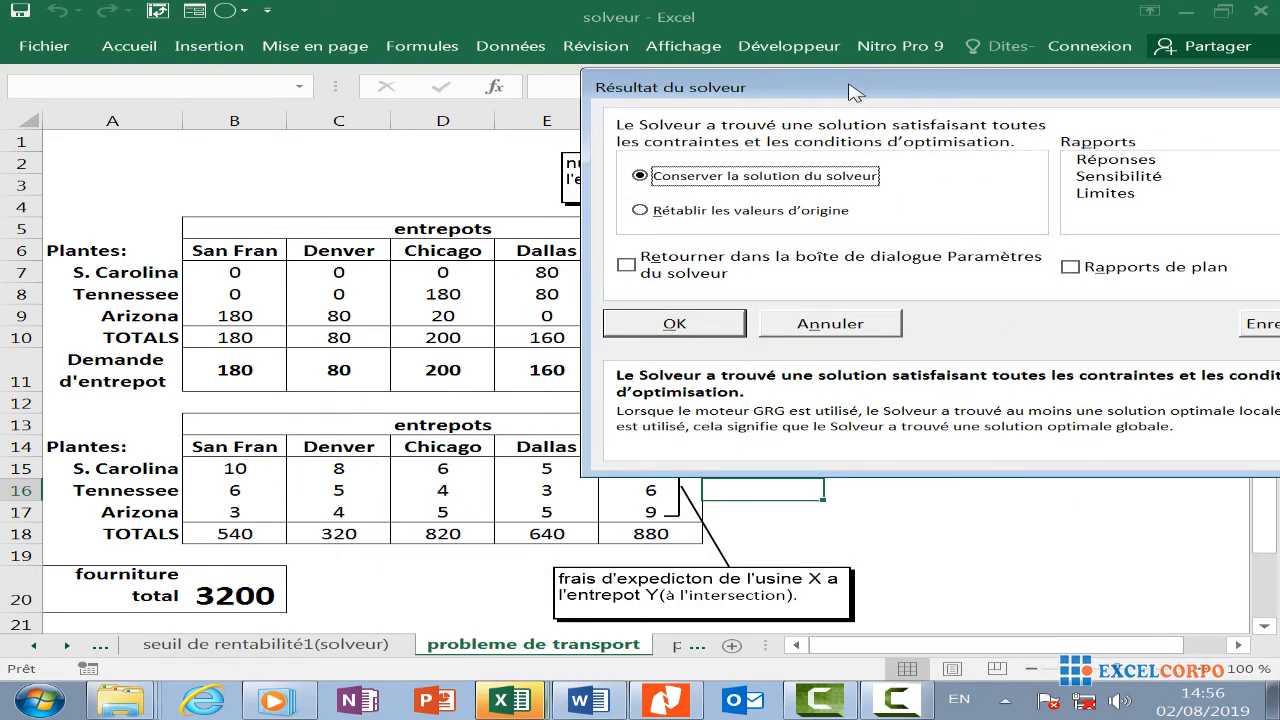
pyautogui.moveTo(860, 90); pyautogui.dragTo(494, 550)
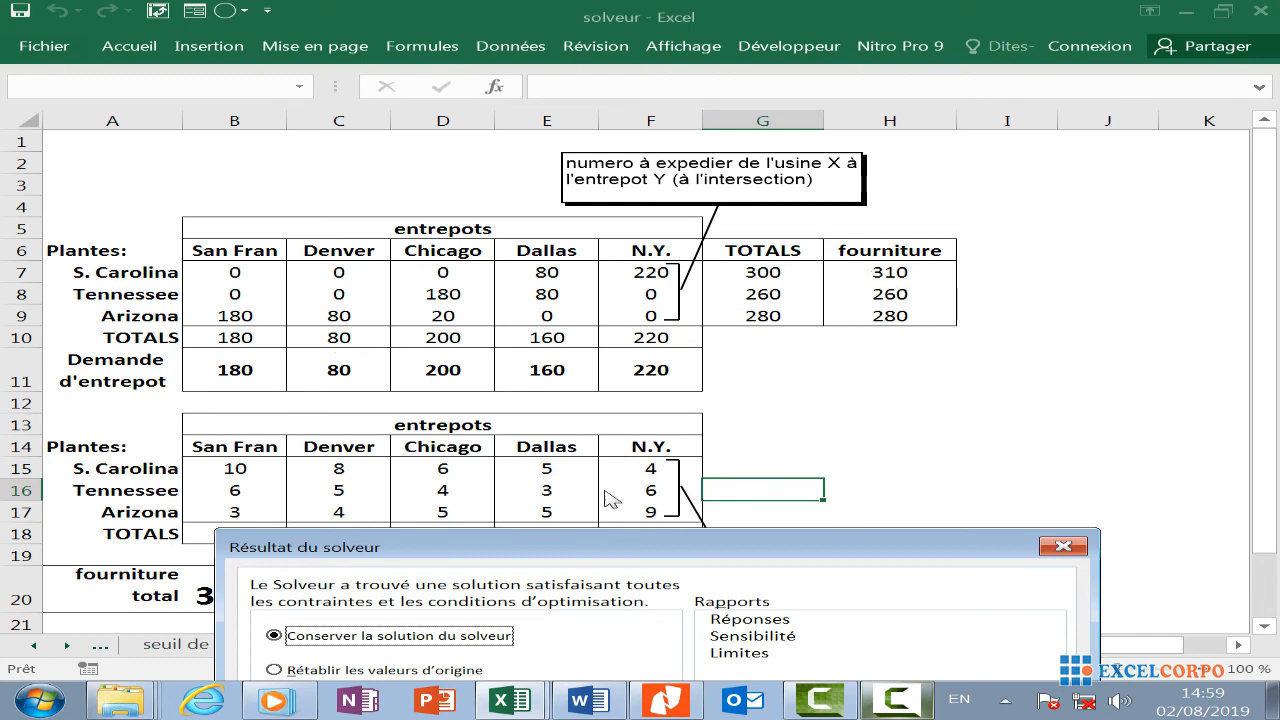
pyautogui.moveTo(538, 545); pyautogui.dragTo(551, 176)
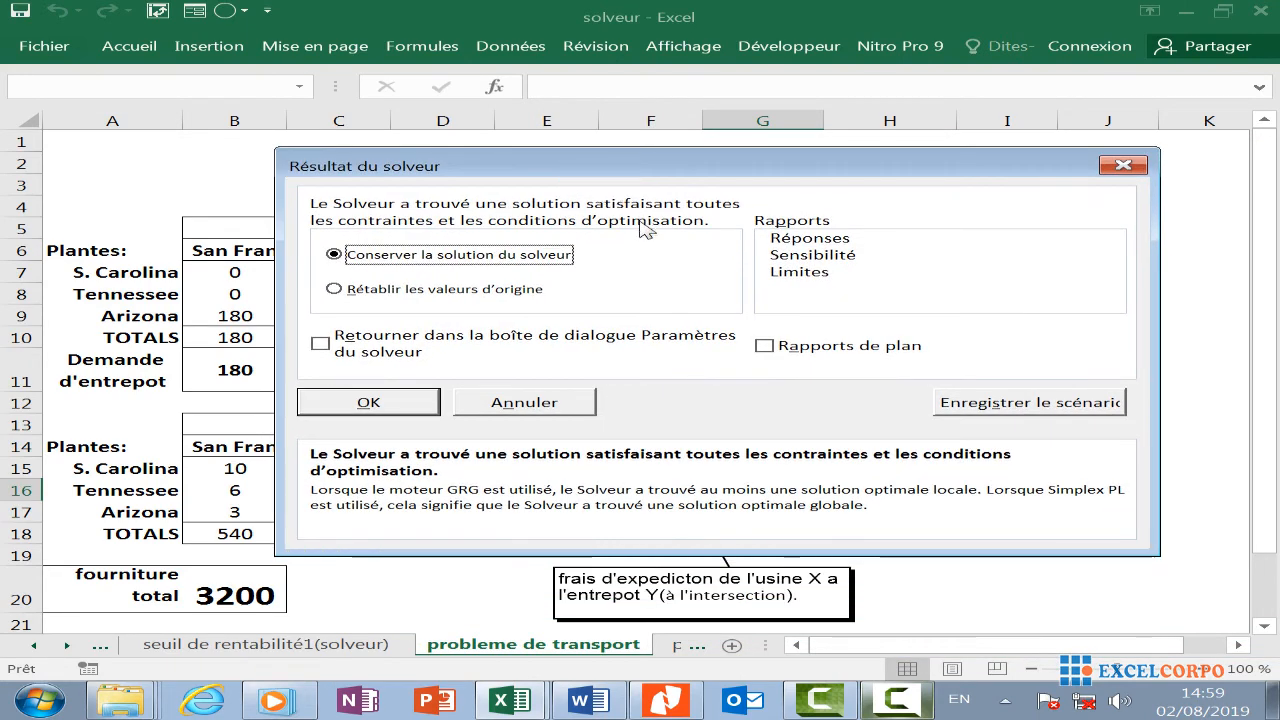